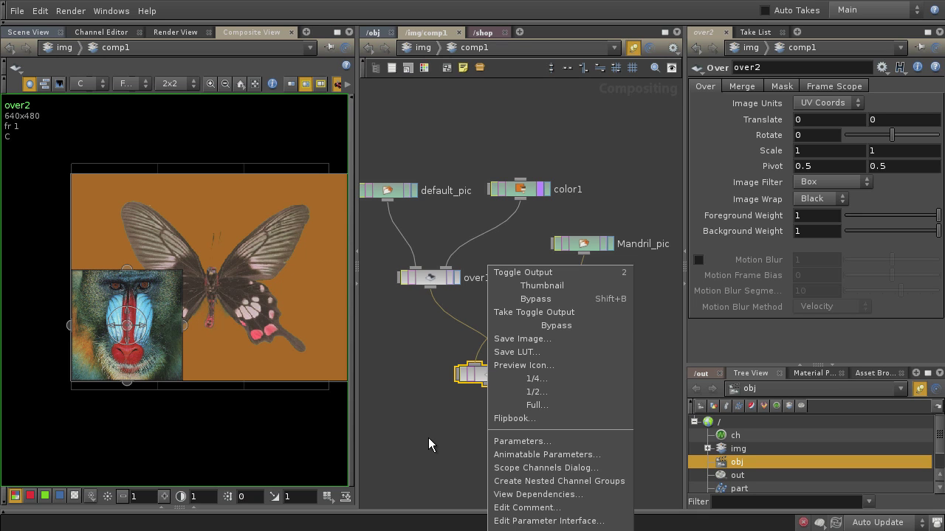
Step: Swap the two inputs of the over2 node and swap them back
left_click(428, 437)
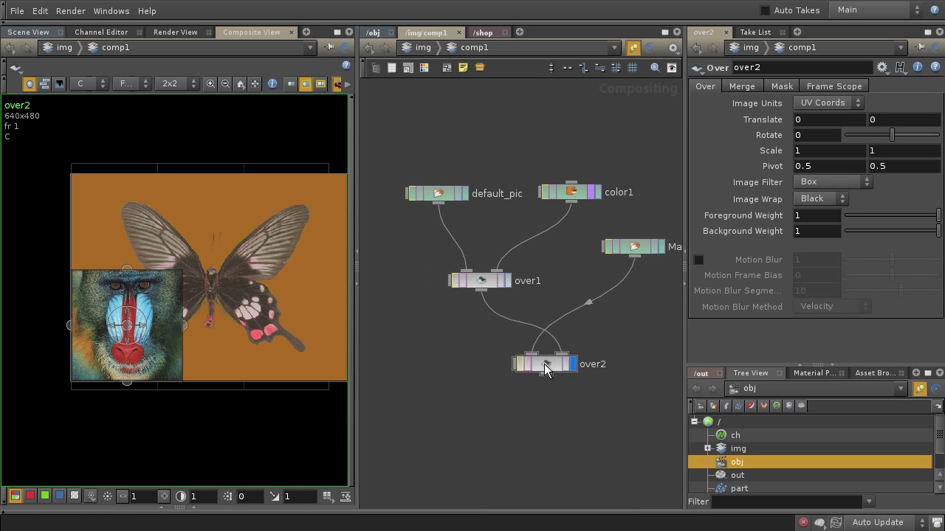
left_click(545, 364)
key("shift+r")
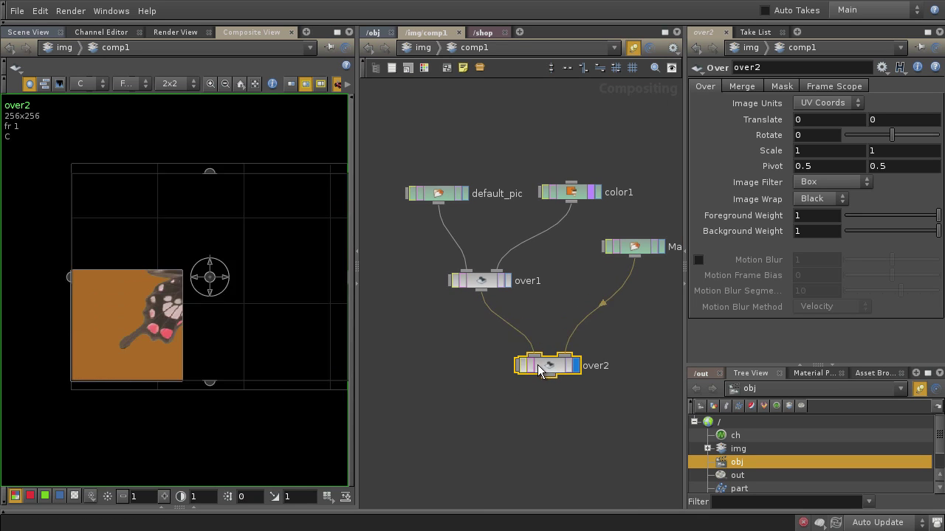
key("shift+r")
Step: Rearrange Mandril_pic and the over1 branch above over2, and shift the mandrill foreground up and to the right over the butterfly
left_click_drag(635, 246, 406, 321)
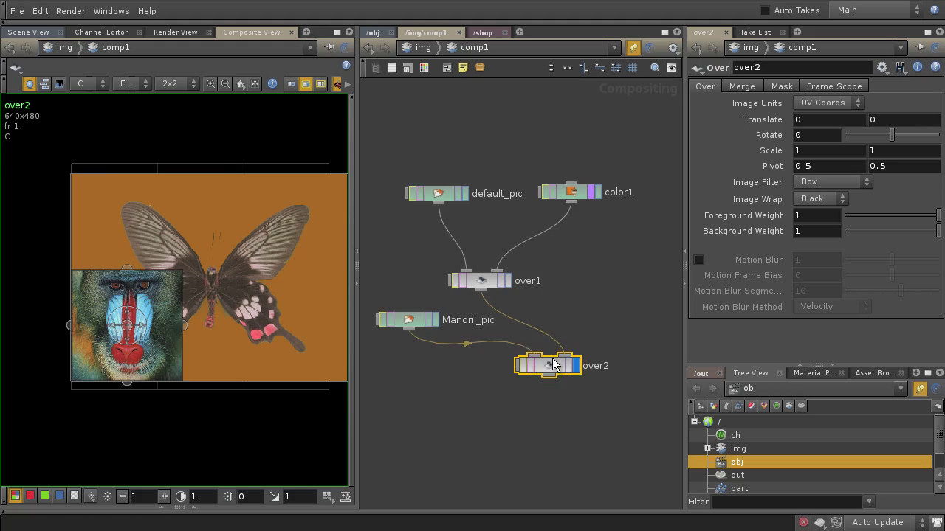
left_click_drag(443, 182, 567, 294)
left_click_drag(494, 282, 584, 257)
left_click_drag(411, 320, 450, 296)
left_click(550, 365)
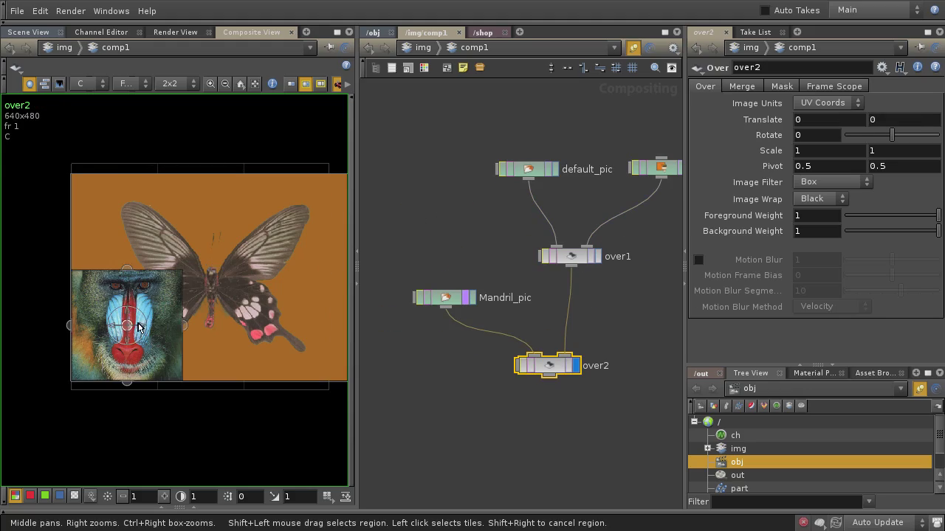
left_click_drag(126, 317, 287, 278)
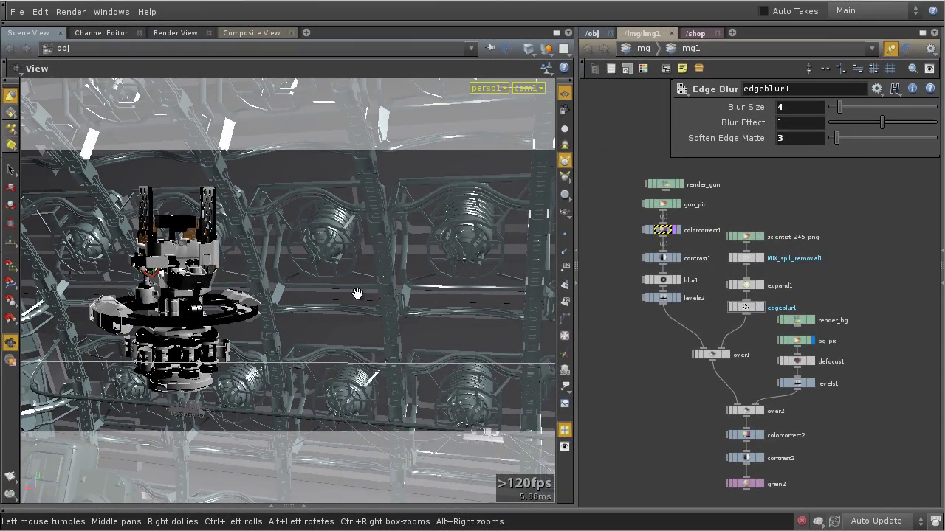
Step: Examine the gun model and the 07_1b_env geometry in the 3D scene from several angles
left_click_drag(222, 304, 344, 215)
left_click(582, 51)
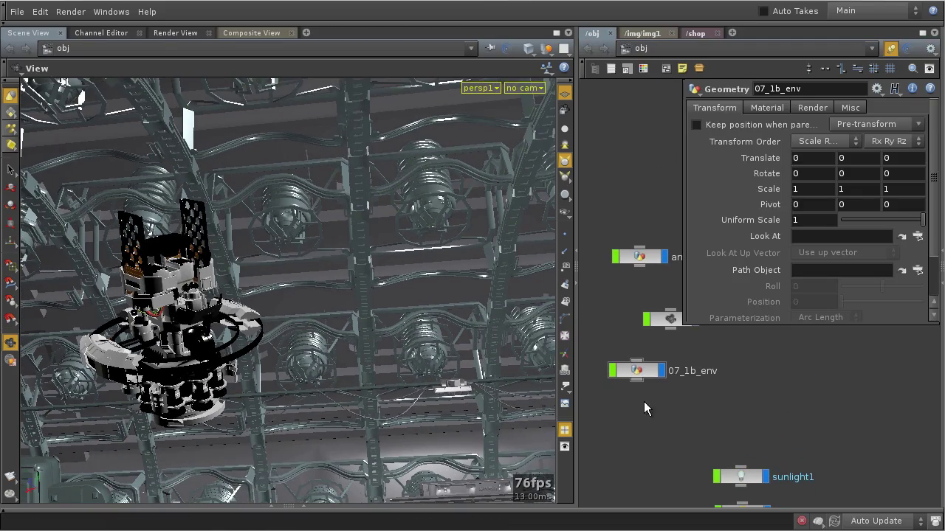
left_click(638, 373)
key("g")
left_click_drag(285, 322, 362, 332)
middle_click_drag(362, 332, 326, 393)
right_click_drag(325, 393, 545, 280)
left_click(717, 392)
left_click_drag(352, 367, 384, 347)
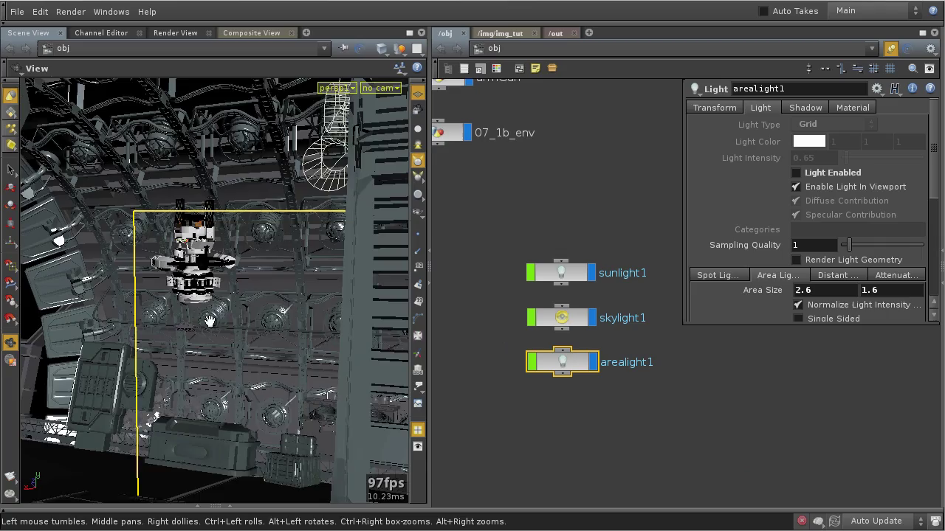
Step: Add a point light to the gun scene from the current view
scroll(214, 295, "up", 3)
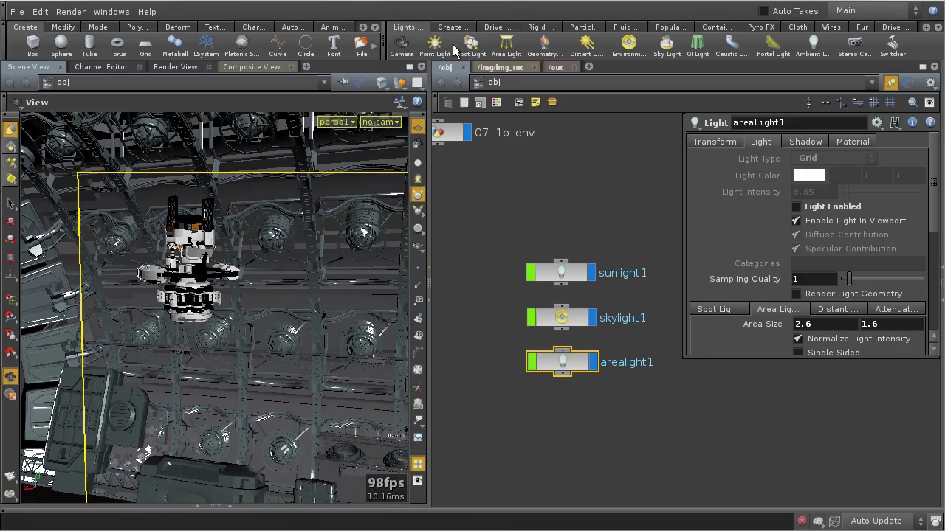
left_click(435, 46)
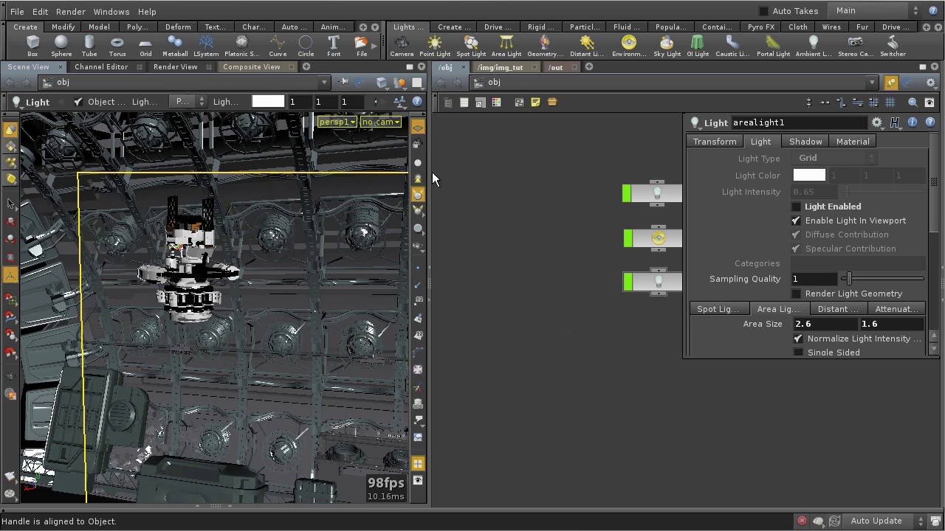
left_click(4, 59)
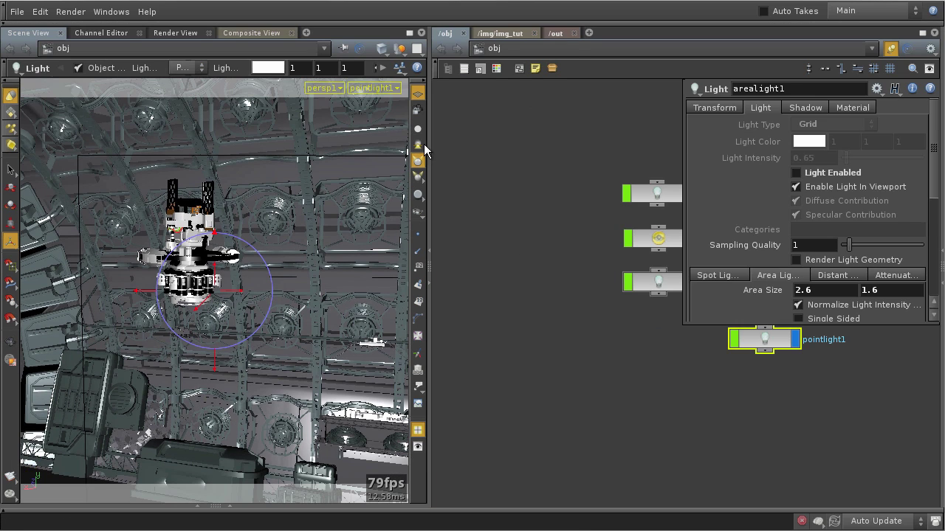
Step: Show the render_gun node of img_tut in the composite viewer and redo its render
left_click(504, 33)
left_click(536, 244)
left_click(251, 33)
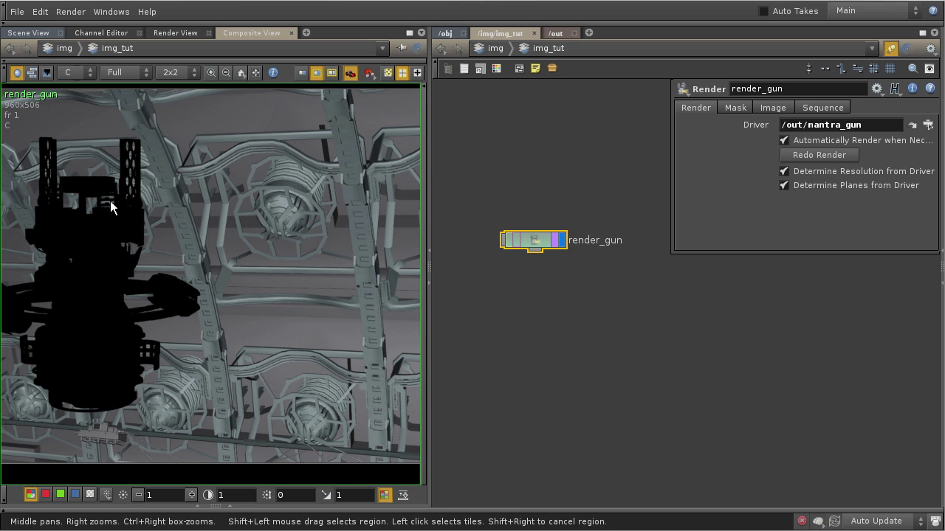
left_click(803, 153)
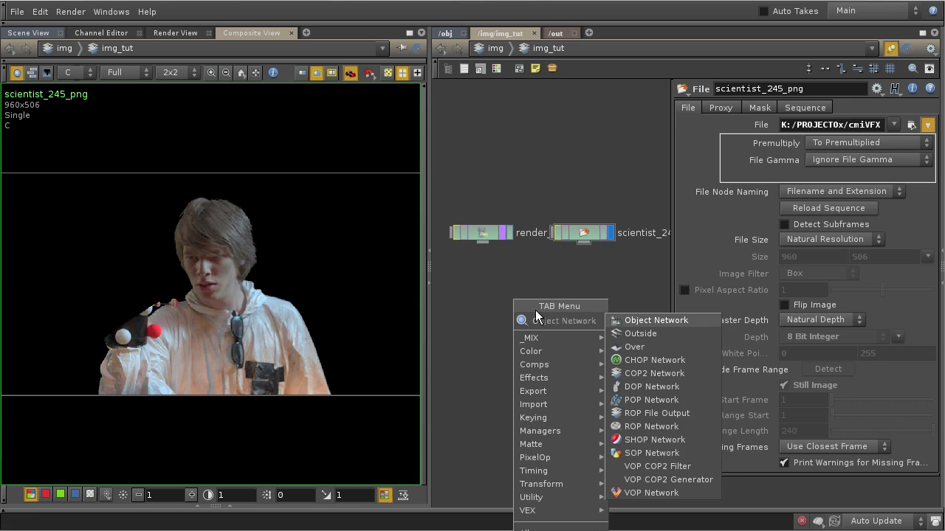
Step: Add an Over node that places scientist_245_png over the render_gun image, display it, and inspect the shoulder area
type("over")
key("Return")
left_click(536, 334)
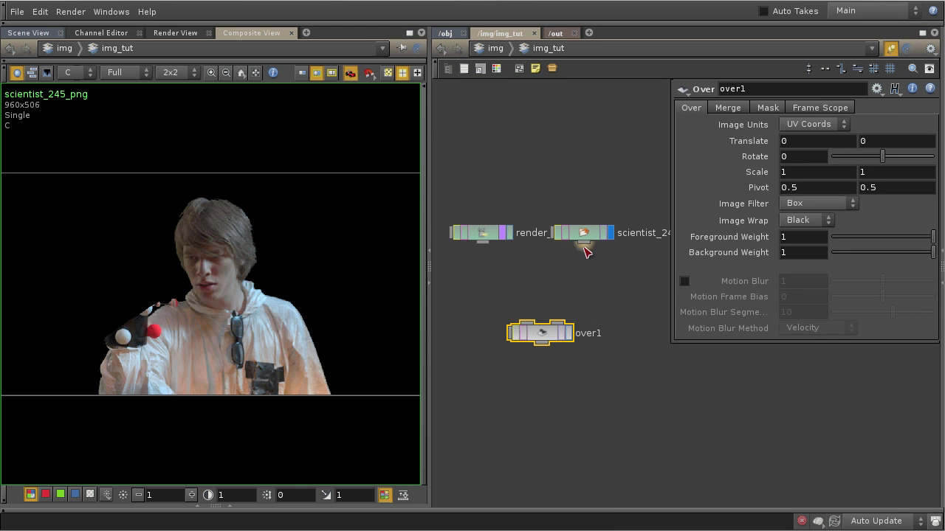
left_click(543, 336)
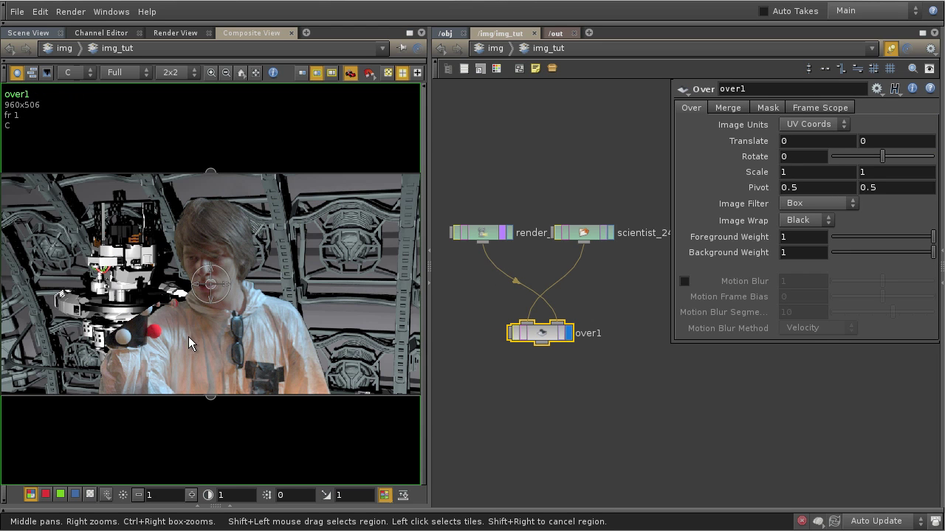
right_click_drag(105, 358, 212, 311)
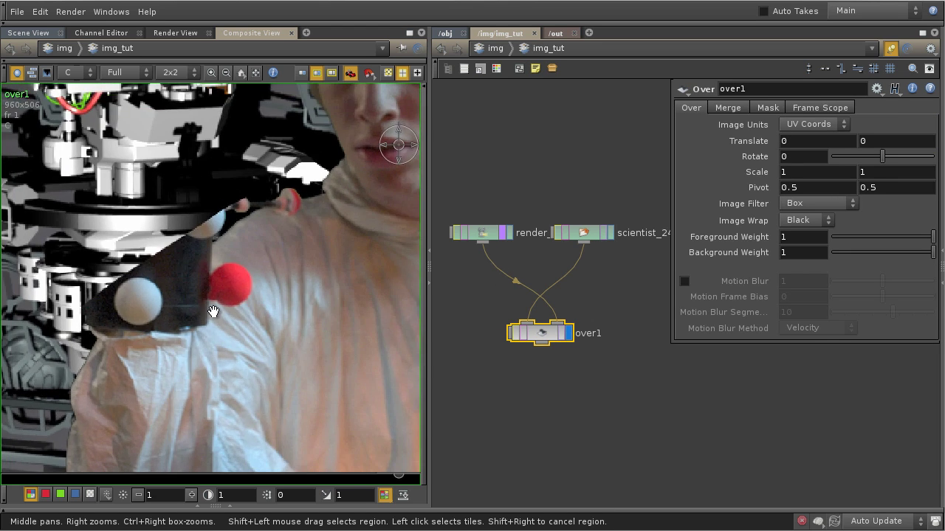
middle_click_drag(127, 148, 150, 190)
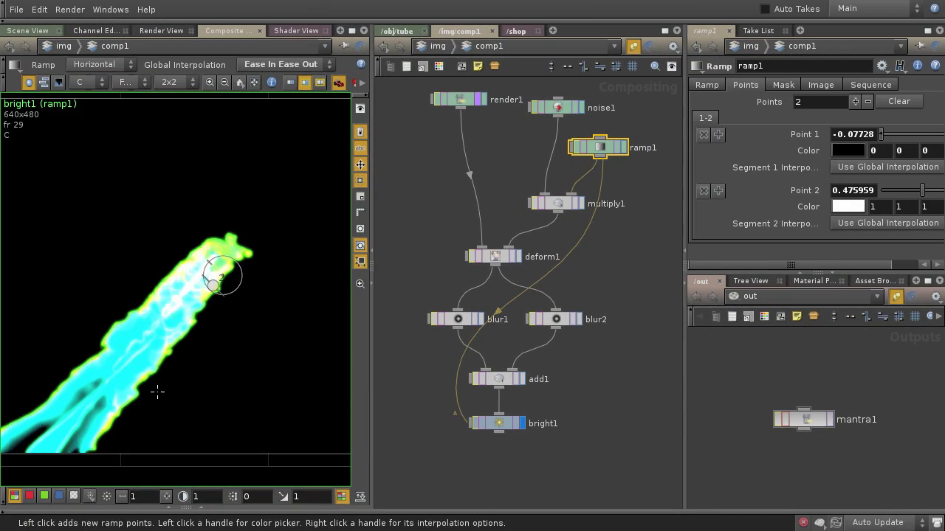
Step: Move ramp1's black first point along the rendered shape in the viewer to about 0.175
middle_click_drag(157, 392, 169, 344)
left_click_drag(53, 447, 111, 391)
left_click_drag(214, 303, 230, 280)
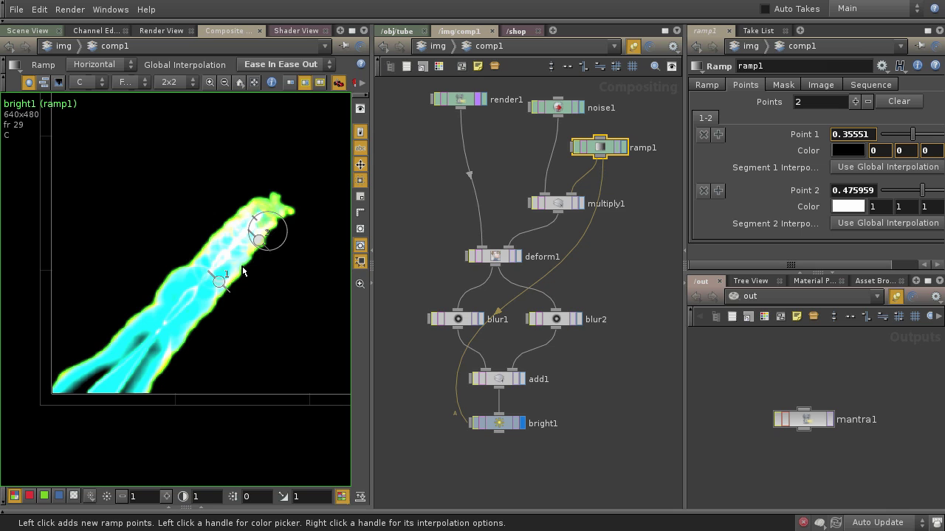
Step: Examine bright1's brightness and mask parameters and the connection from ramp1 into its mask input
left_click(513, 427)
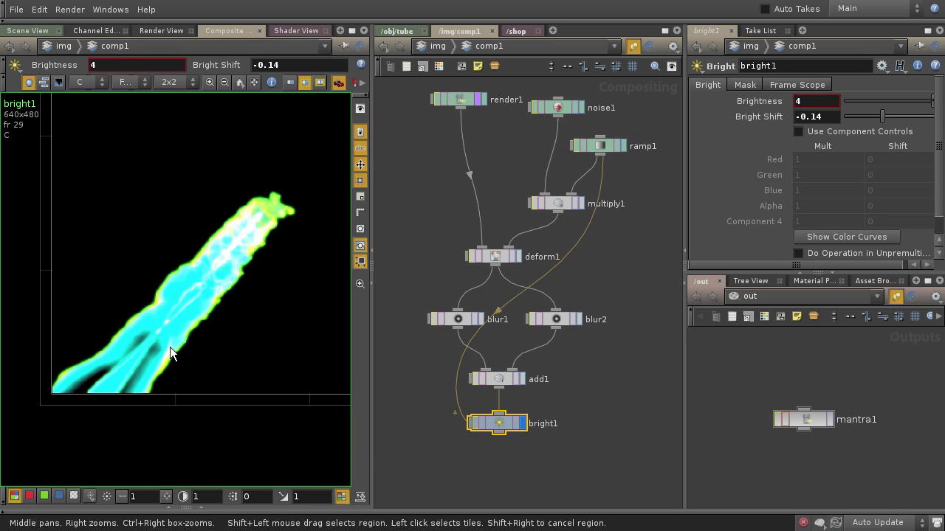
middle_click_drag(647, 267, 624, 268)
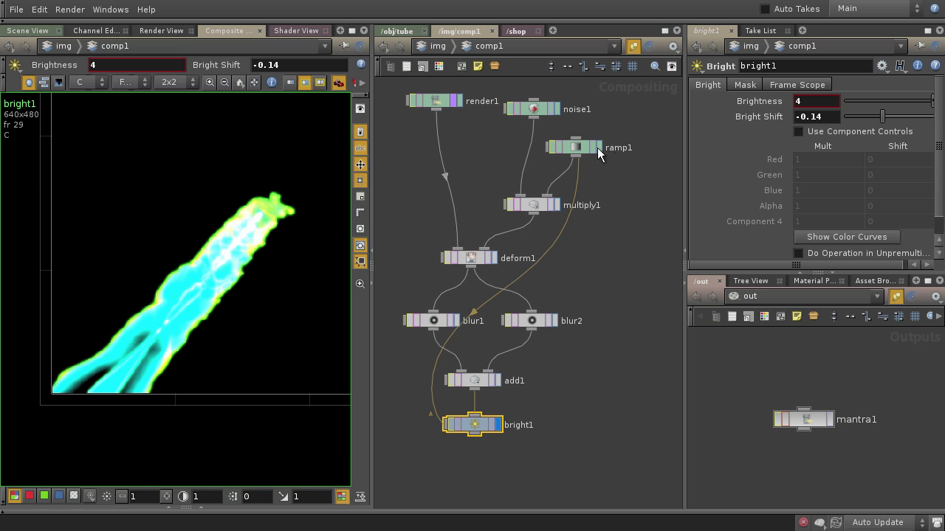
left_click(598, 148)
left_click(478, 424)
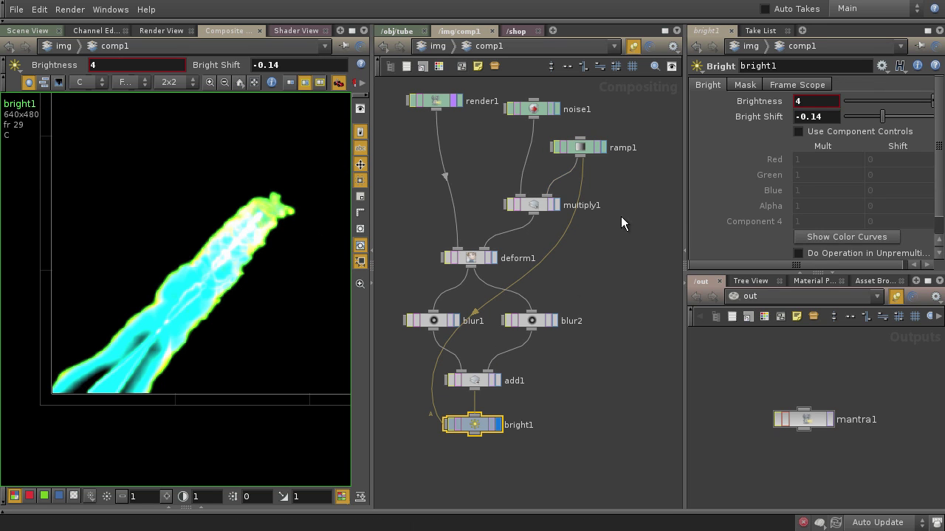
left_click(746, 85)
left_click(706, 85)
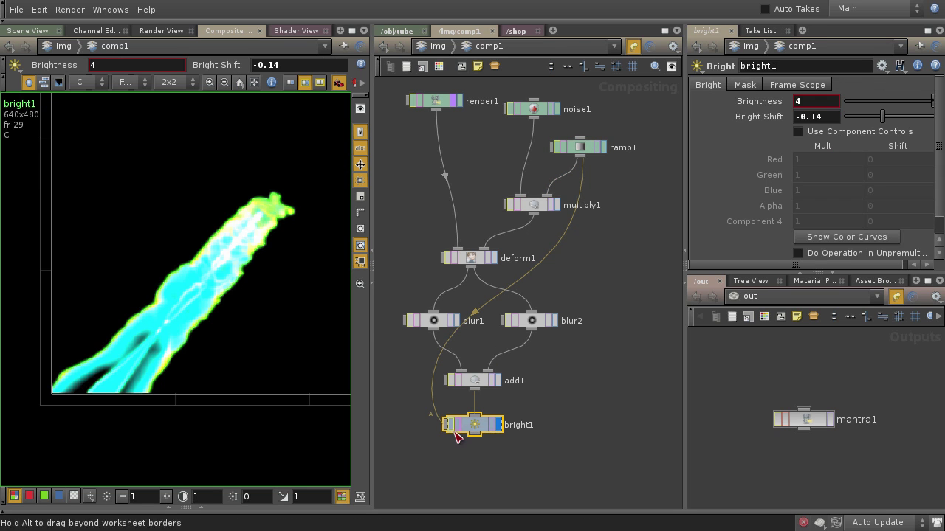
scroll(434, 405, "up", 4)
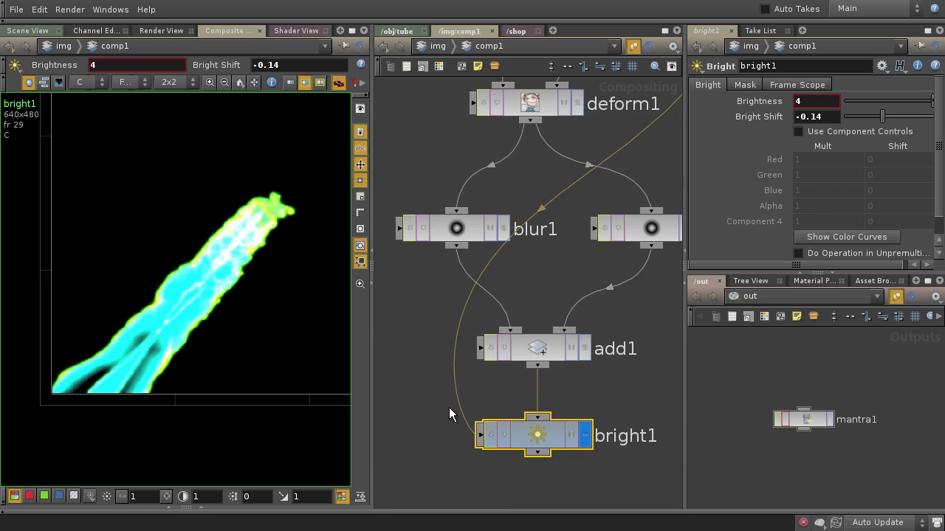
scroll(449, 407, "down", 2)
middle_click_drag(670, 162, 607, 250)
Step: Compare the ramp1 gradient with the bright1 result by displaying each in the viewer
left_click(615, 135)
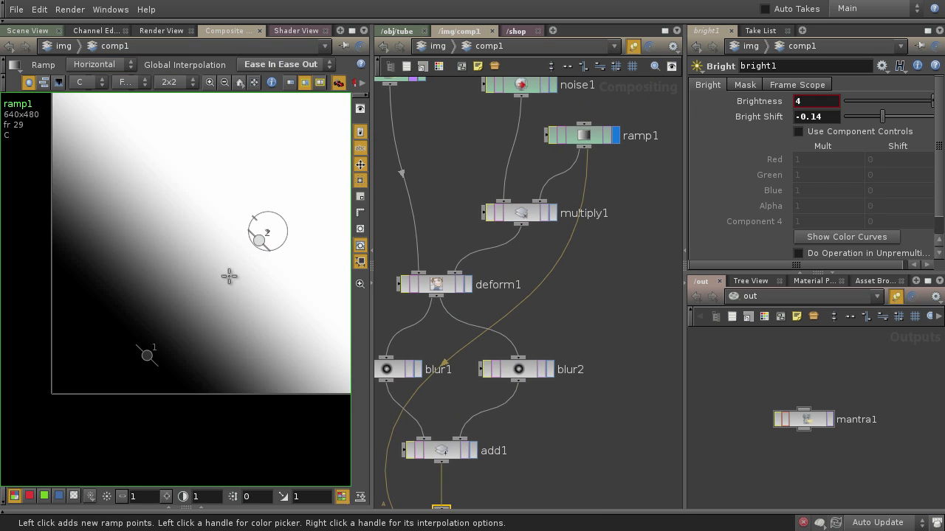
middle_click_drag(280, 295, 175, 304)
scroll(233, 352, "down", 2)
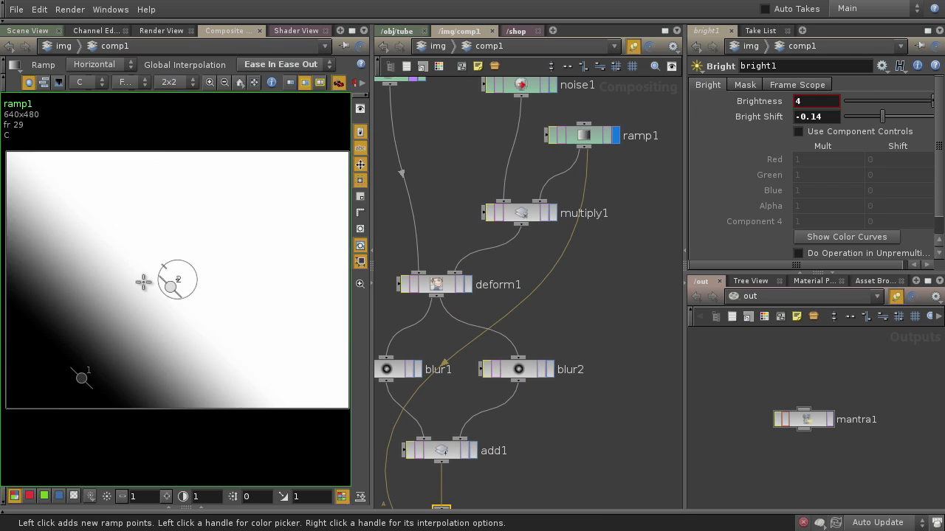
middle_click_drag(592, 304, 612, 139)
left_click(492, 358)
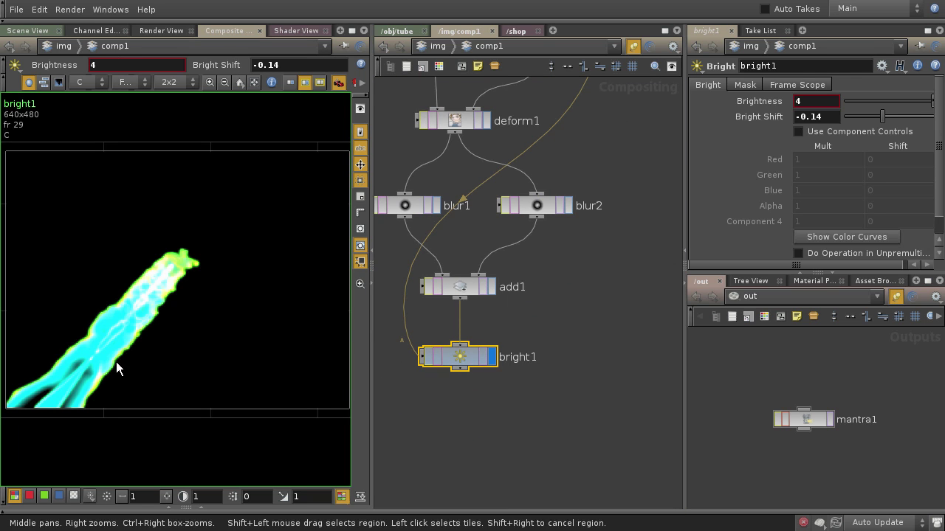
Step: Set the operation mask of bright1 to use the color plane (C) of the mask input
left_click(744, 84)
left_click(699, 84)
middle_click_drag(635, 212, 656, 216)
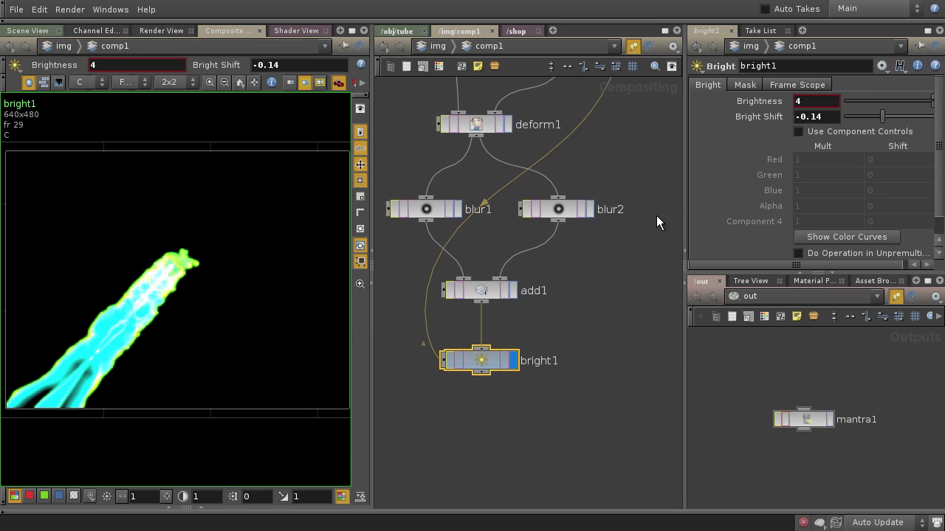
left_click(743, 85)
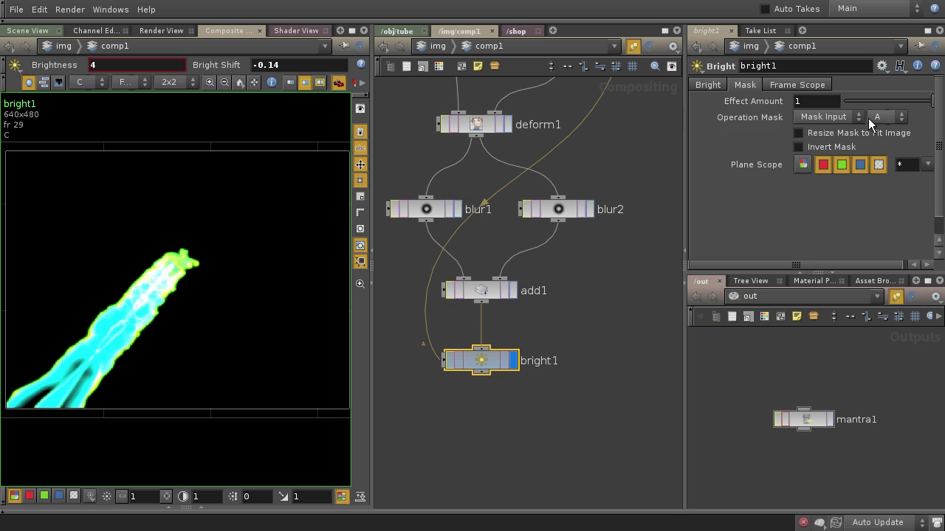
left_click(892, 131)
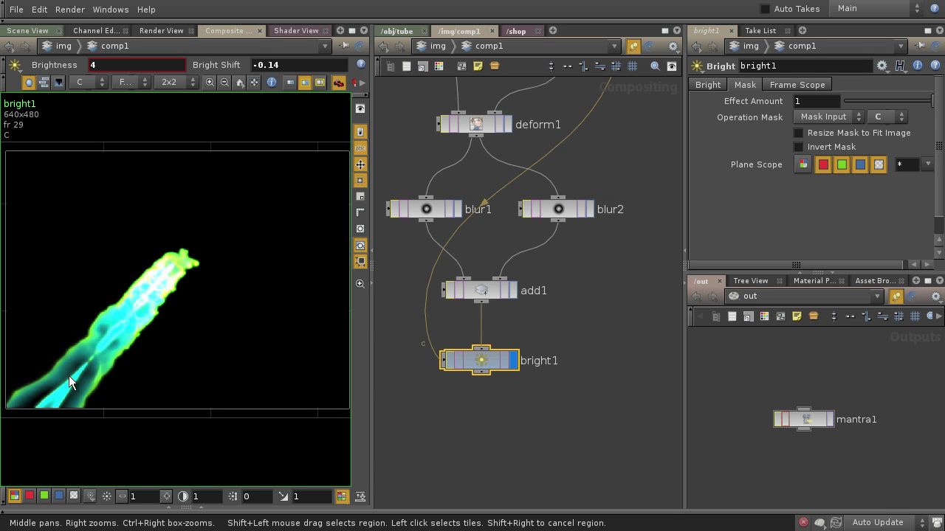
Step: Move ramp1's black first point beyond the image's lower-left corner to about -0.159
middle_click_drag(580, 224, 578, 341)
left_click(626, 93)
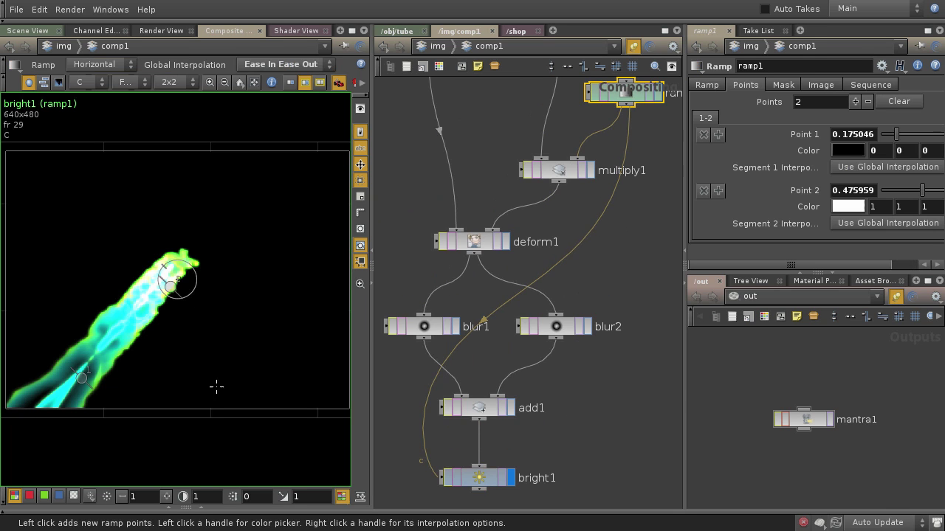
left_click_drag(82, 383, 2, 477)
middle_click_drag(81, 440, 170, 327)
left_click_drag(91, 351, 72, 377)
middle_click_drag(139, 405, 210, 237)
middle_click_drag(142, 312, 128, 349)
middle_click_drag(214, 301, 261, 297)
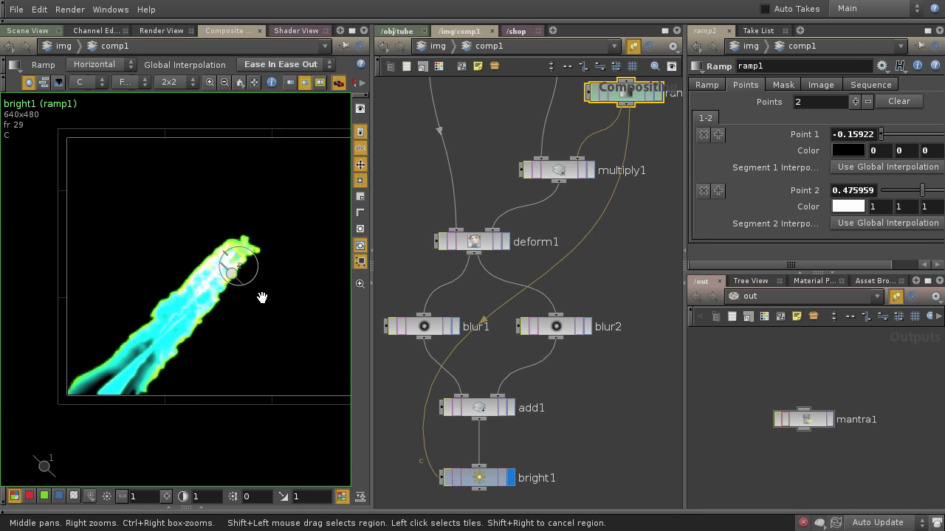
right_click_drag(267, 297, 293, 278)
Step: Set the Brightness of the bright1 node to 3
left_click(490, 477)
left_click(709, 86)
left_click_drag(815, 102, 783, 102)
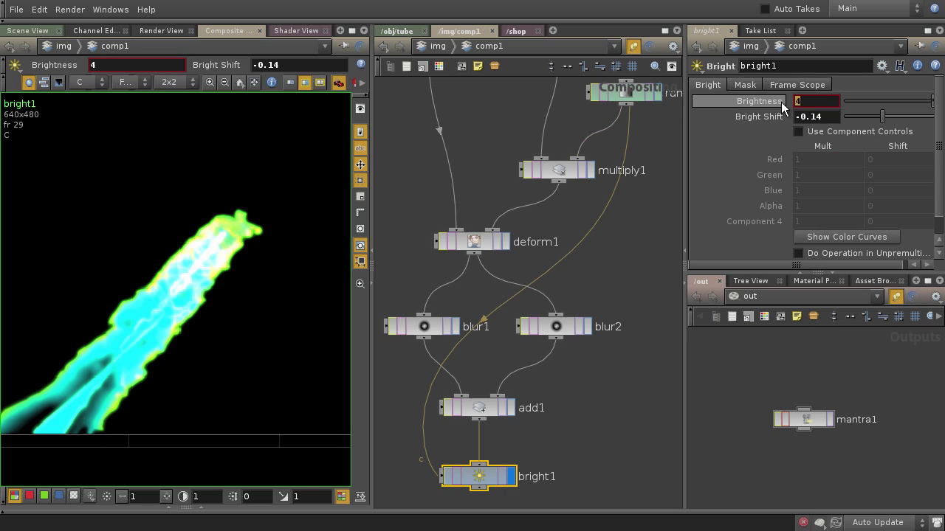
type("3")
key("Return")
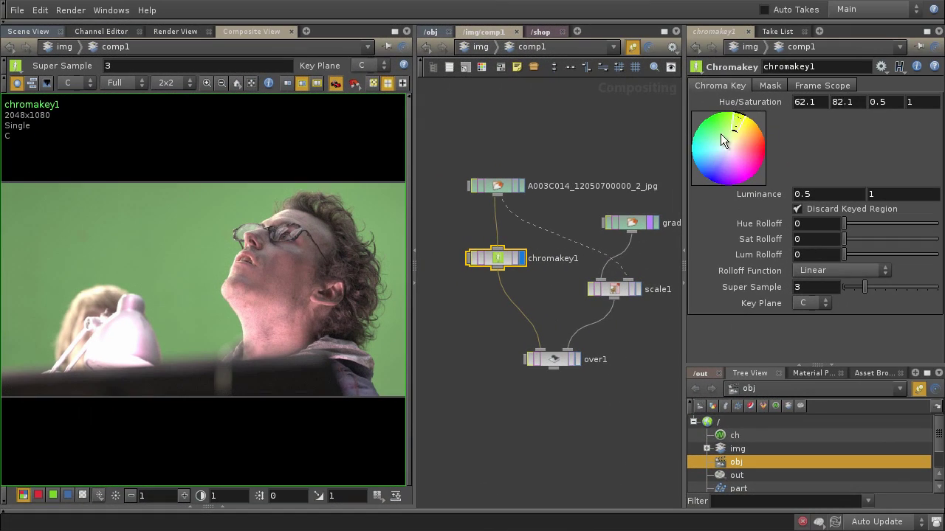
Step: Key out the green background in chromakey1 with hue 79.4 to 144.2 and minimum saturation 0.24, and inspect the alpha around the glasses
mouse_move(709, 167)
left_mouse_down()
mouse_move(719, 129)
mouse_move(710, 132)
mouse_move(703, 136)
mouse_move(730, 144)
mouse_move(741, 124)
mouse_move(762, 143)
mouse_move(751, 154)
mouse_move(755, 138)
mouse_move(727, 140)
left_mouse_up()
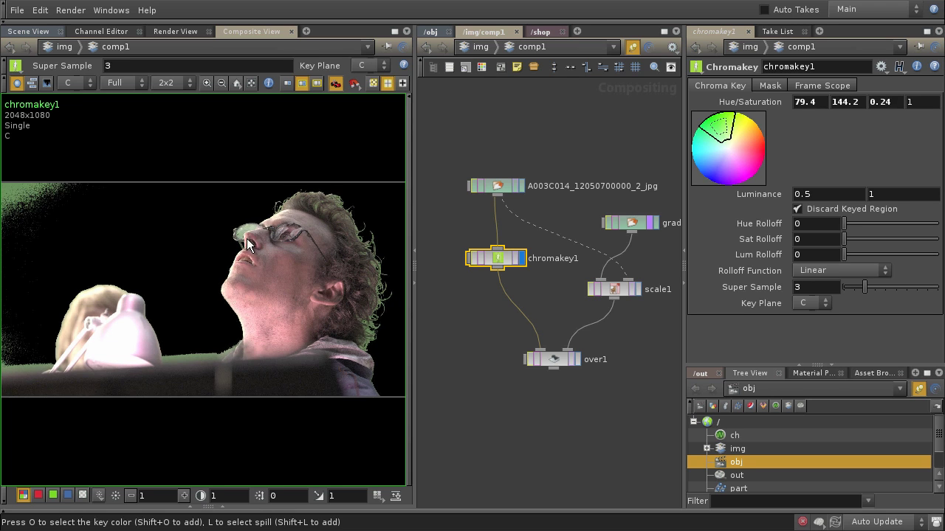
scroll(222, 236, "up", 10)
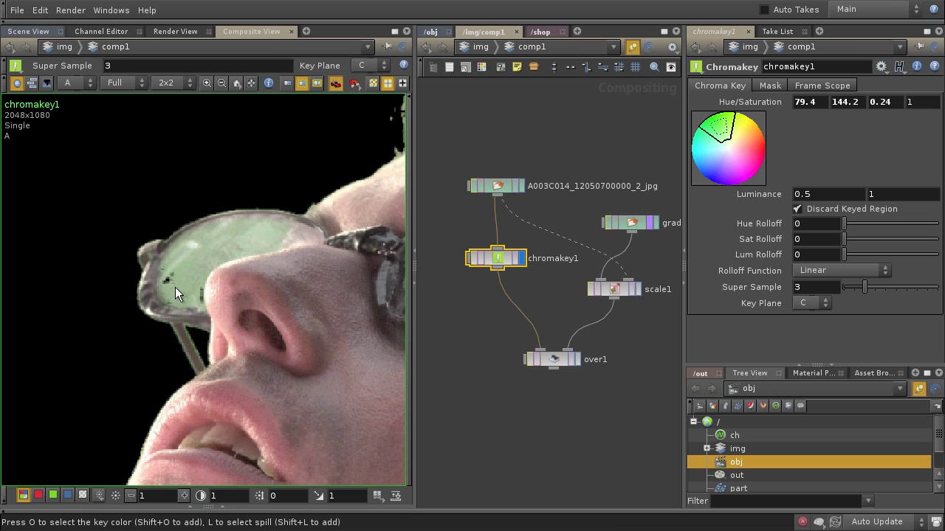
key("a")
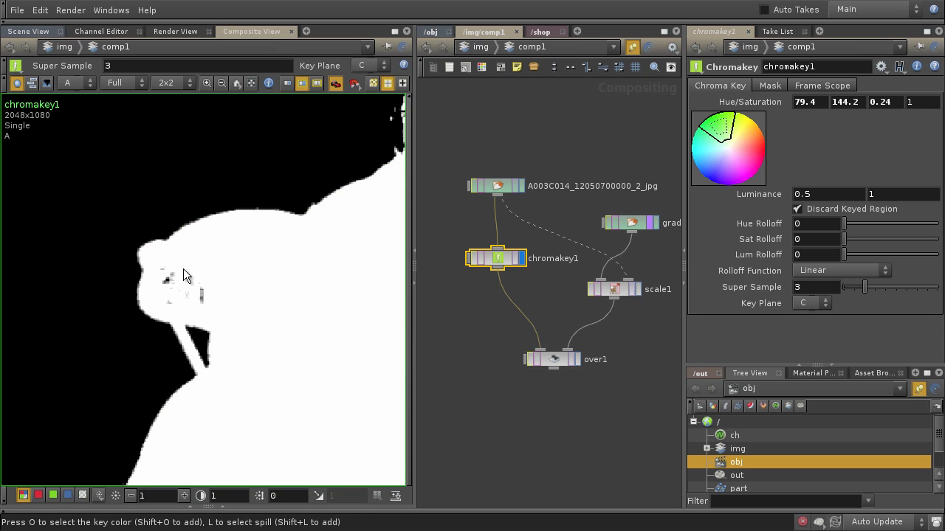
Step: Set colorcorrect1's Master Add color to about 0.071, 0.145, 0.204 by sampling the blue city background beside the man
key("c")
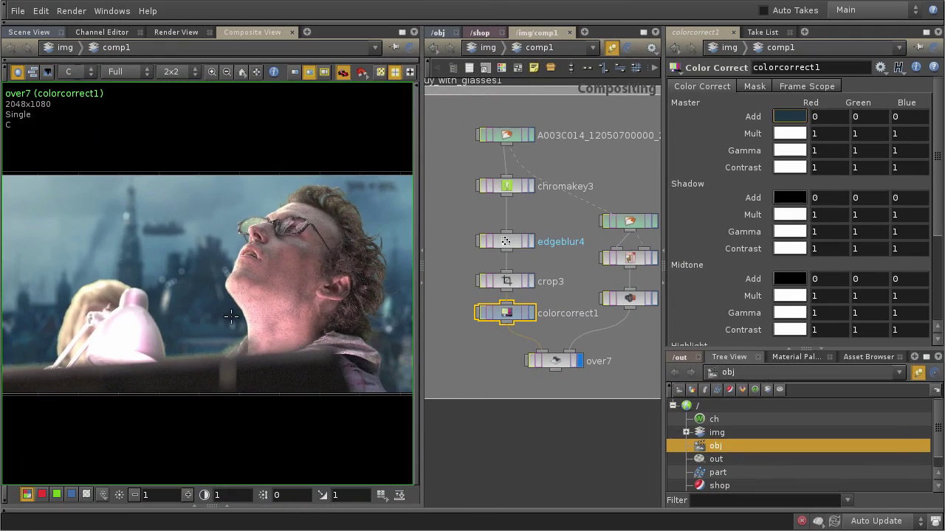
left_click(232, 317)
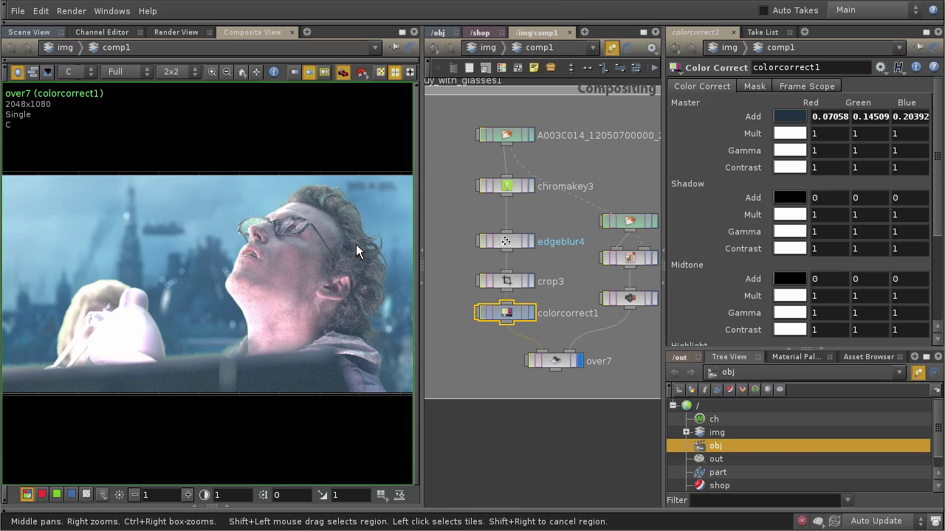
mouse_move(330, 264)
right_mouse_down()
mouse_move(326, 281)
mouse_move(323, 270)
mouse_move(339, 258)
right_mouse_up()
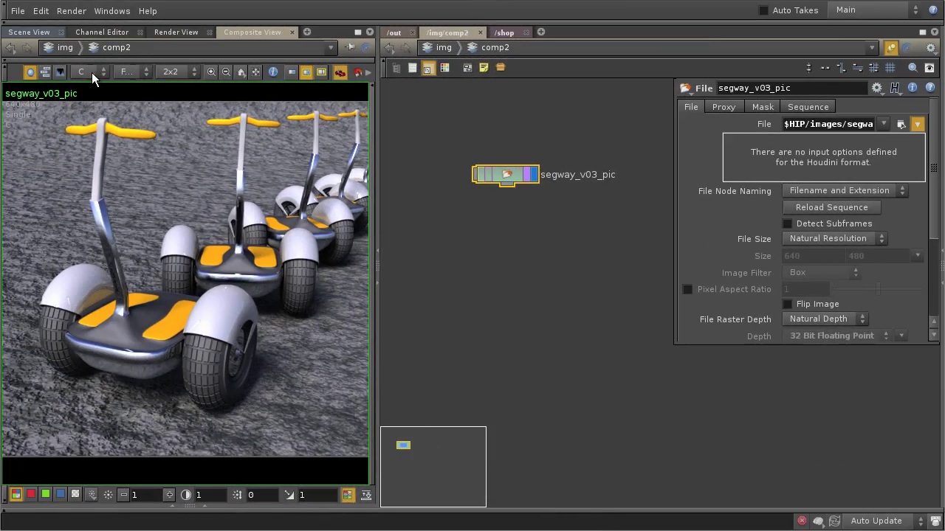
Step: View the A, Depth and Node_ID planes of segway_v03_pic and return to the color plane C
left_click(93, 72)
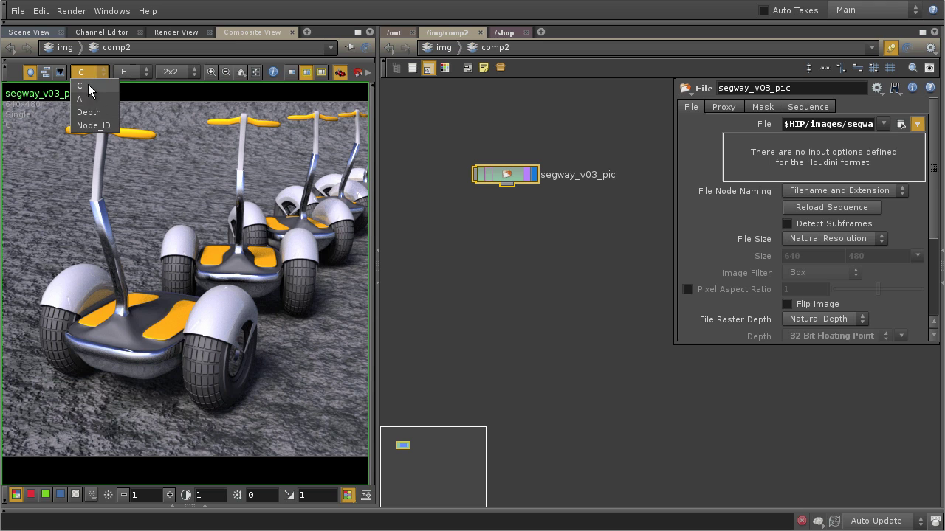
left_click(96, 99)
left_click(93, 72)
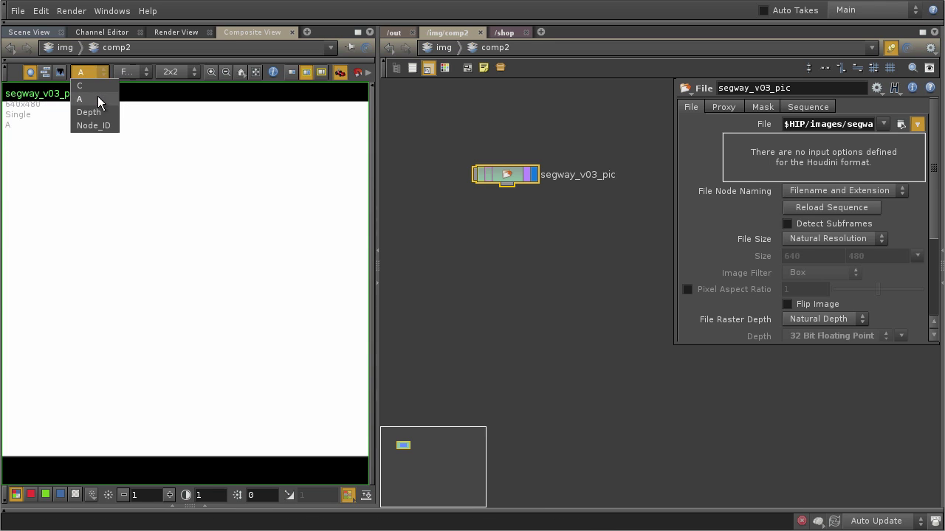
left_click(94, 113)
left_click(366, 496)
left_click(93, 72)
left_click(95, 126)
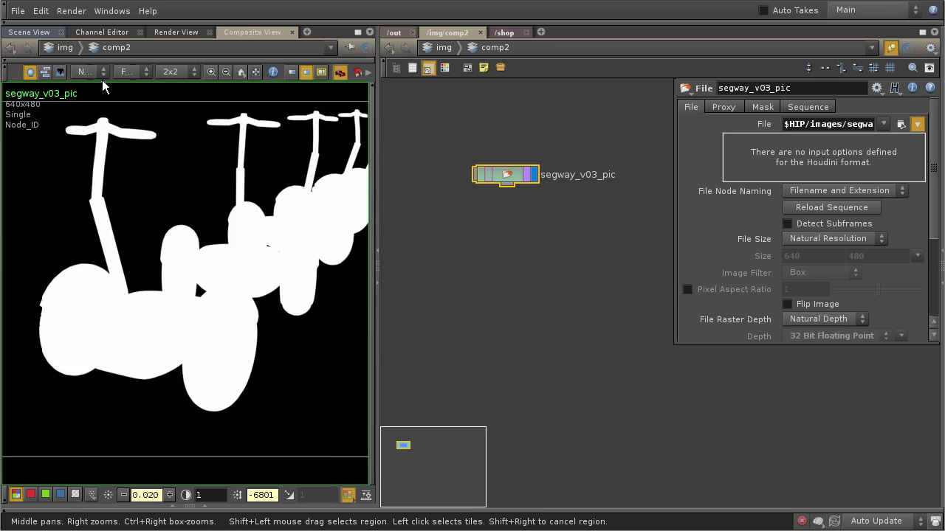
left_click(87, 72)
left_click(89, 87)
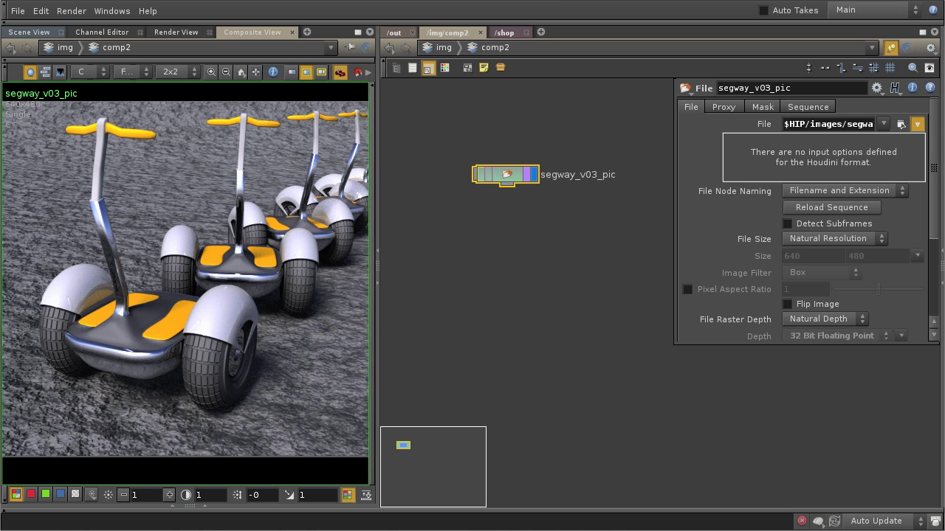
Step: Widen the composite view and read the segway_v03_pic node information listing its planes and bit depths
left_click_drag(379, 229, 414, 229)
middle_click(556, 164)
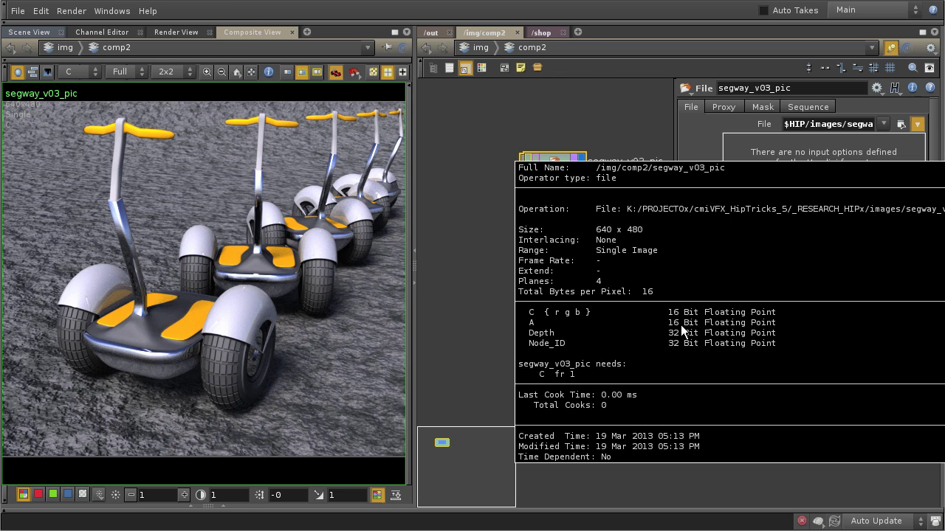
middle_click_drag(548, 229, 503, 296)
right_click_drag(502, 296, 525, 276)
key("o")
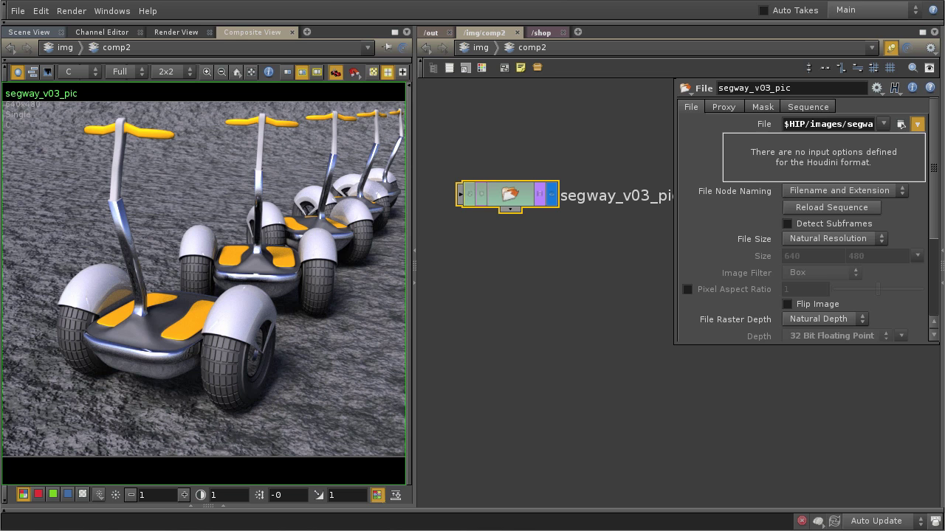
left_click_drag(521, 195, 556, 186)
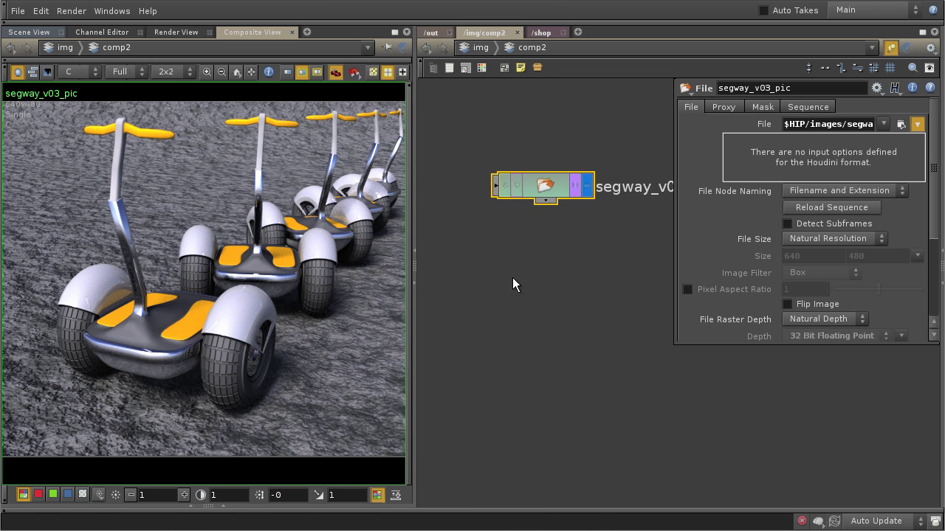
key("Tab")
key("Escape")
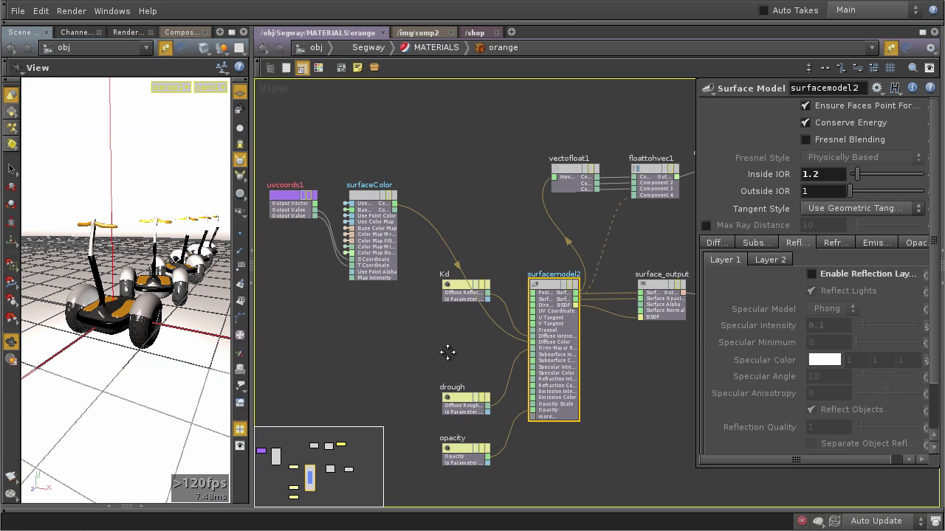
Step: Examine the surfaceColor and surfacemodel2 nodes and their connections in the orange material network
left_click(324, 200)
middle_click_drag(447, 352, 377, 315)
left_click(399, 200)
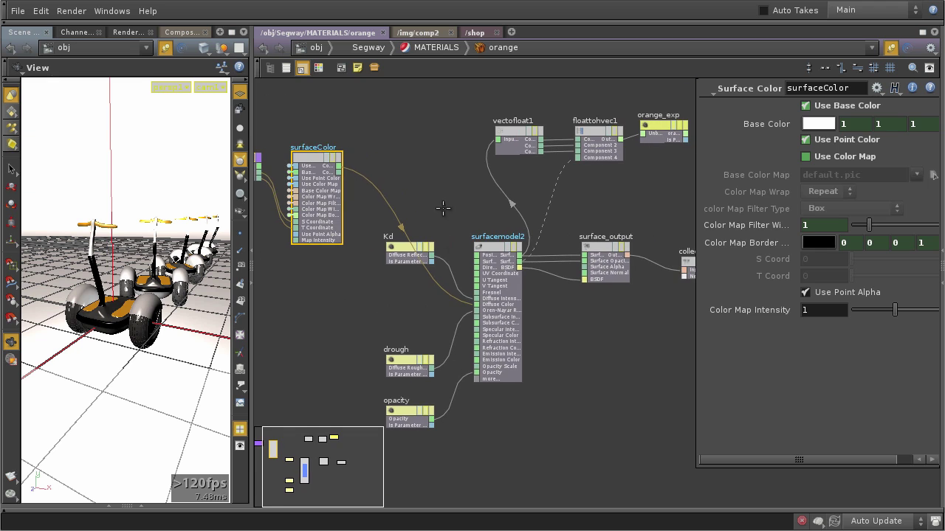
left_click(512, 331)
middle_click_drag(567, 306, 479, 338)
middle_click_drag(570, 236, 548, 258)
scroll(549, 259, "up", 3)
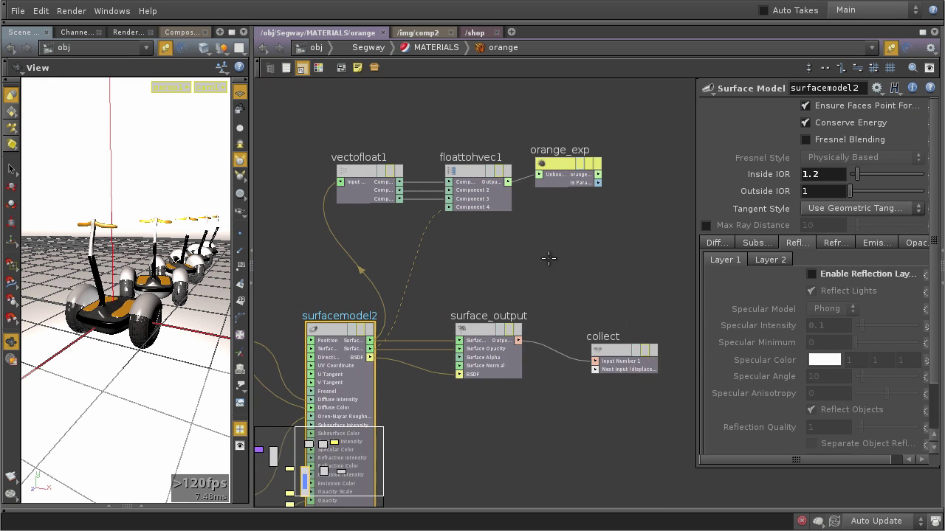
key("Down")
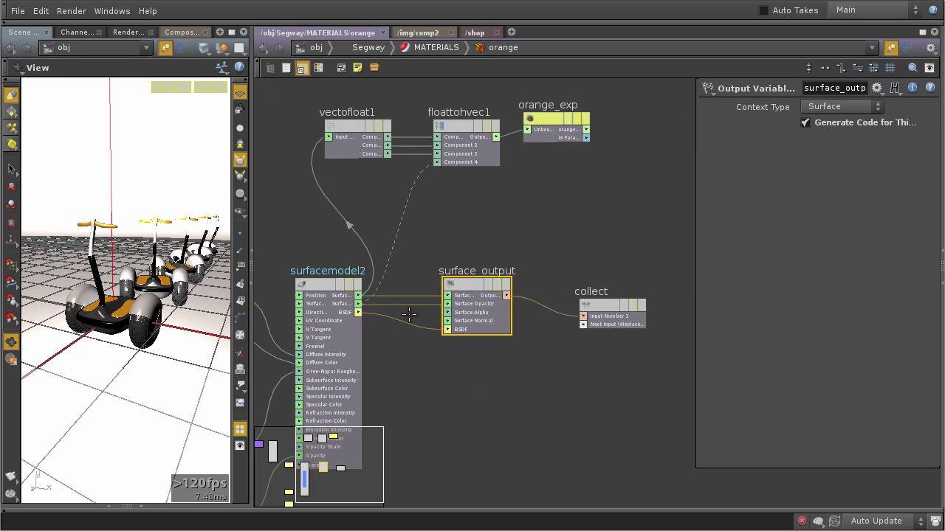
Step: Move the vectofloat1, floattohvec1 and orange_exp export nodes together farther above surfacemodel2
middle_click_drag(409, 314, 440, 408)
left_click_drag(313, 150, 687, 298)
left_click_drag(501, 231, 510, 128)
left_click(475, 253)
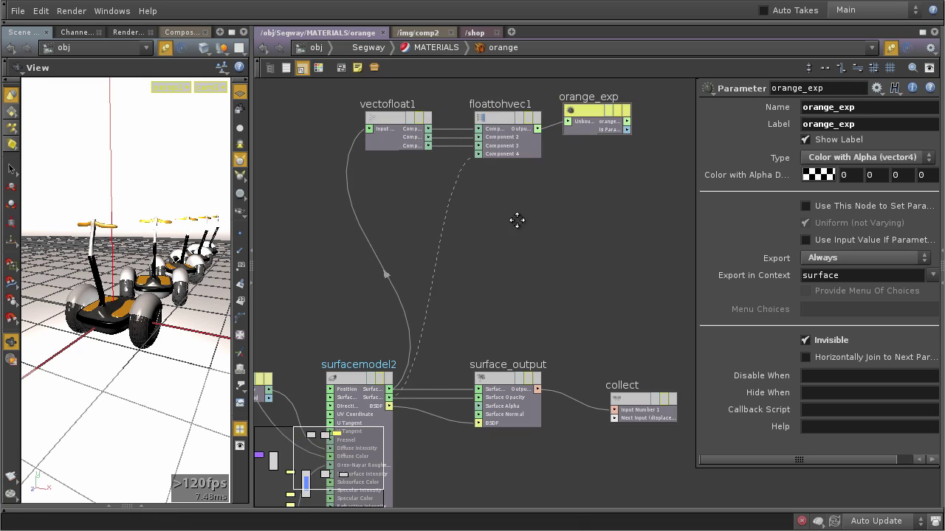
middle_click_drag(517, 220, 517, 268)
middle_click_drag(505, 305, 509, 253)
middle_click_drag(425, 326, 481, 269)
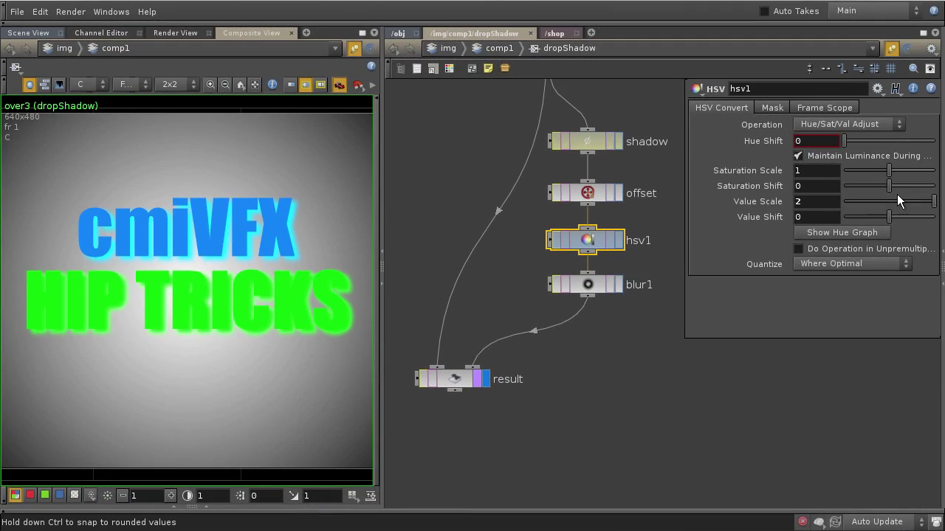
Step: Set the Value Scale of hsv1 to 0 and the Size of blur1 to 0 inside dropShadow
left_click_drag(899, 201, 834, 265)
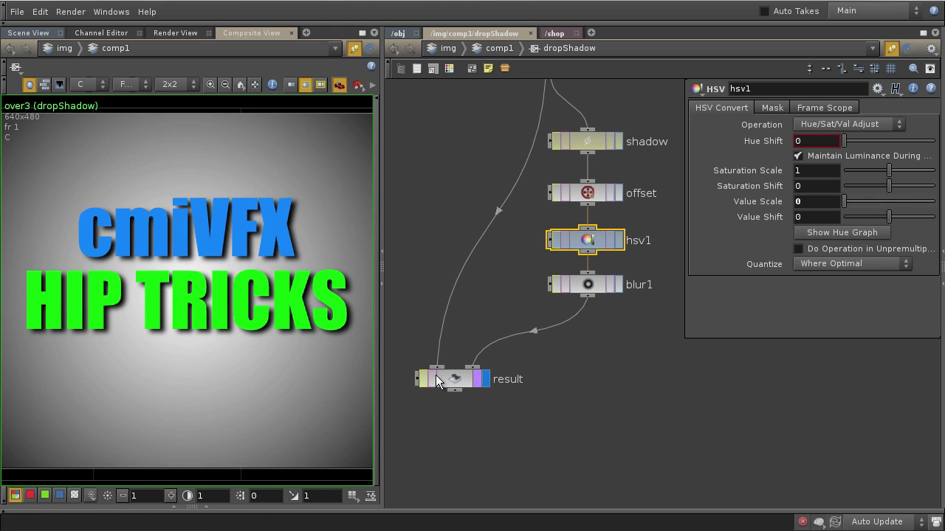
left_click(588, 284)
left_click_drag(857, 140, 839, 147)
middle_click_drag(539, 340, 558, 254)
middle_click_drag(591, 320, 592, 269)
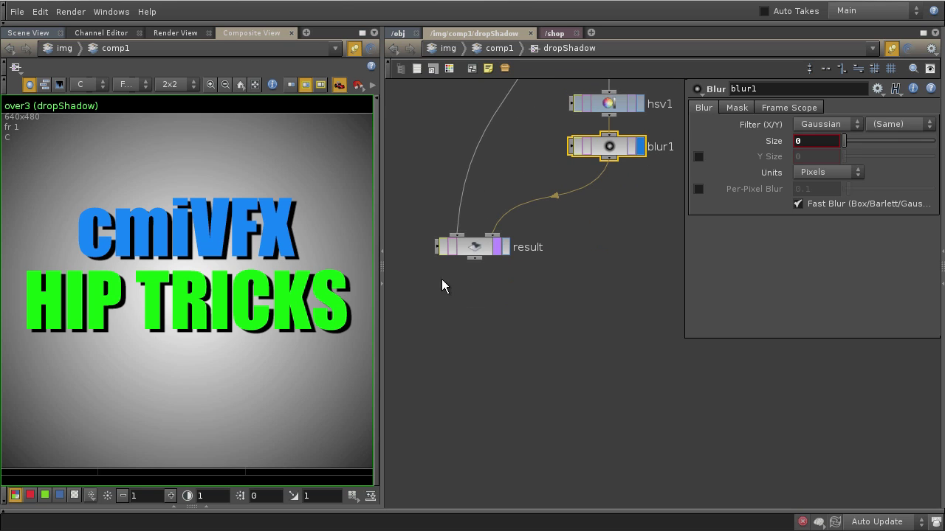
Step: Set the Size of blur1 to 10 pixels and display the outputs of result and blur1
left_click(632, 150)
left_click_drag(844, 141, 710, 140)
type("10")
key("Delete")
key("Return")
left_click(508, 248)
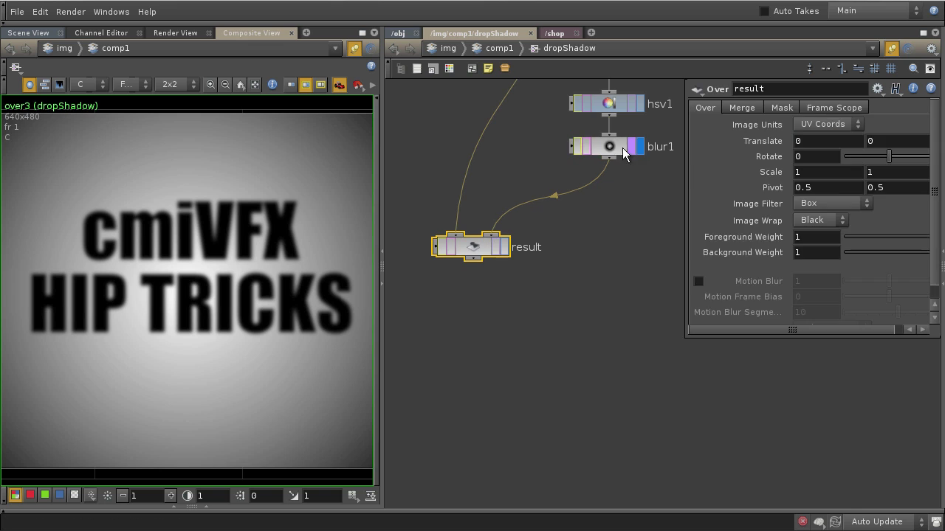
left_click(623, 148)
Step: Add a Switch node below result, connect result and blur1 as its inputs, and display it
left_click(592, 351)
key("Tab")
type("sw")
key("Return")
left_click(581, 347)
left_click_drag(473, 258, 582, 336)
left_click(614, 347)
left_click_drag(611, 158, 576, 349)
left_click(580, 349)
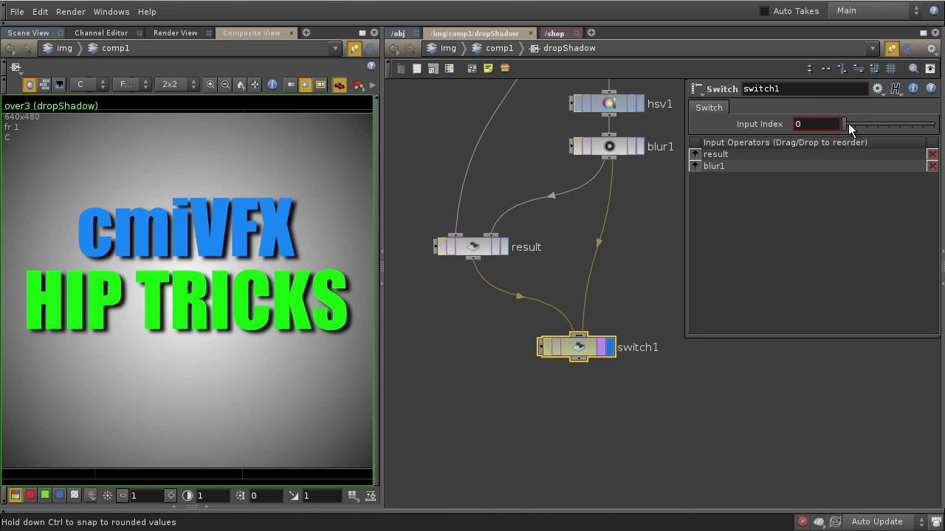
Step: Try out the Input Index of switch1 and go back up to the dropShadow node in comp1
left_click_drag(847, 124, 846, 122)
key("u")
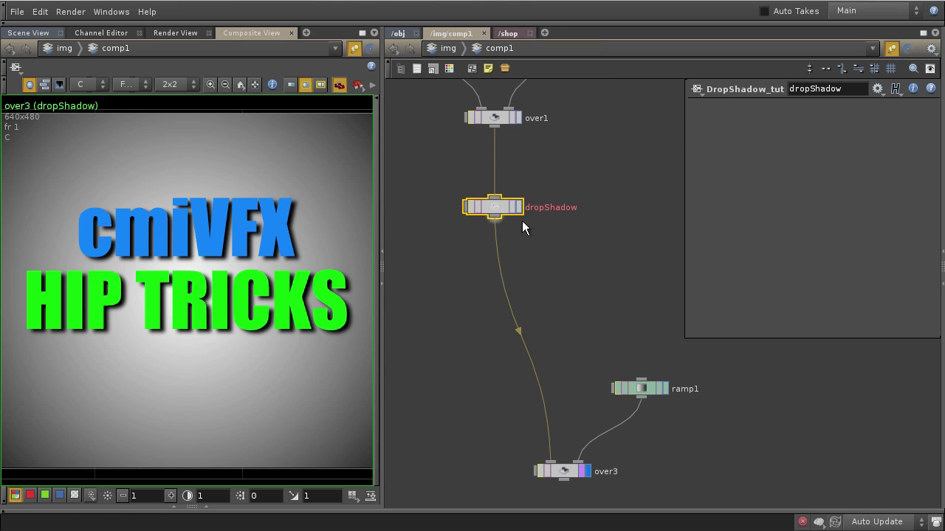
right_click(499, 208)
key("Escape")
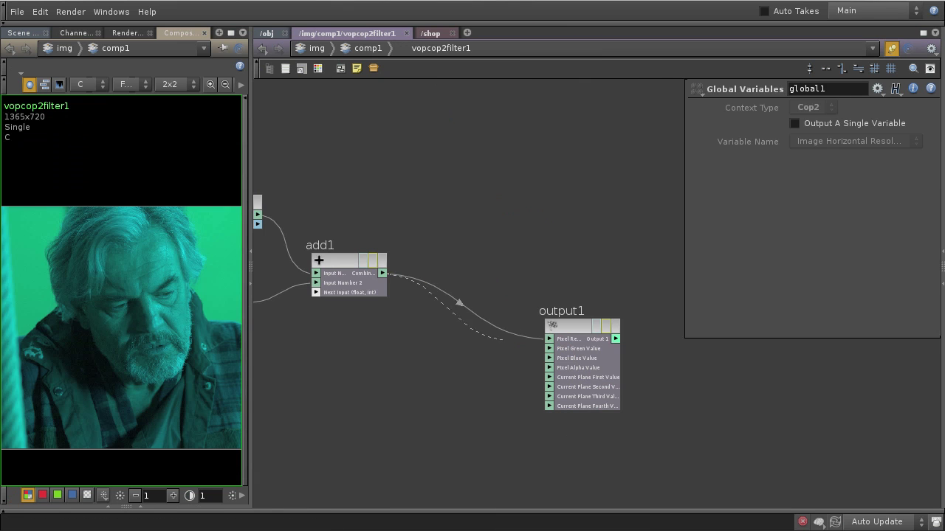
Step: Connect the output of add1 to the Pixel Green Value and Pixel Blue Value inputs of output1
left_click_drag(503, 340, 549, 358)
middle_click_drag(403, 358, 484, 342)
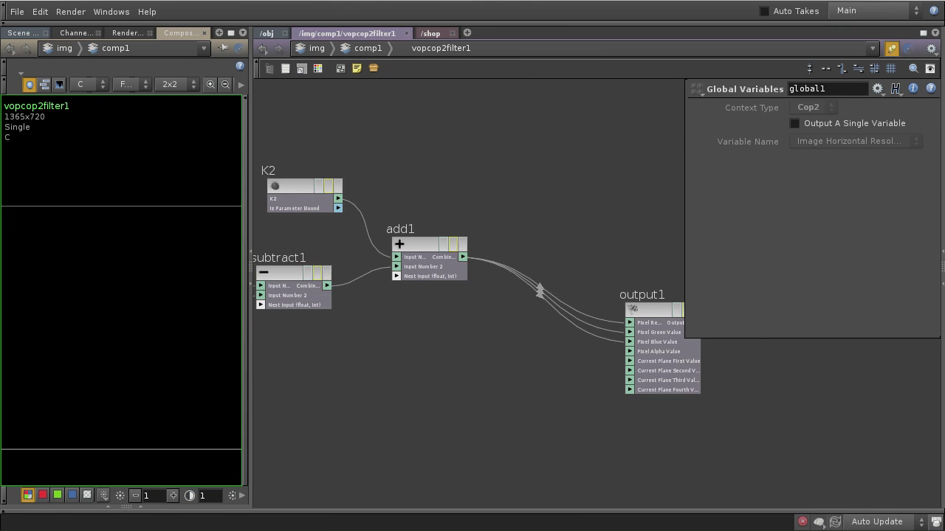
key("Tab")
key("Escape")
middle_click_drag(517, 347, 481, 332)
Step: Reroute add1's output from the red, green and blue inputs to output1's Pixel Alpha Value and display the alpha plane
left_click_drag(628, 296, 642, 292)
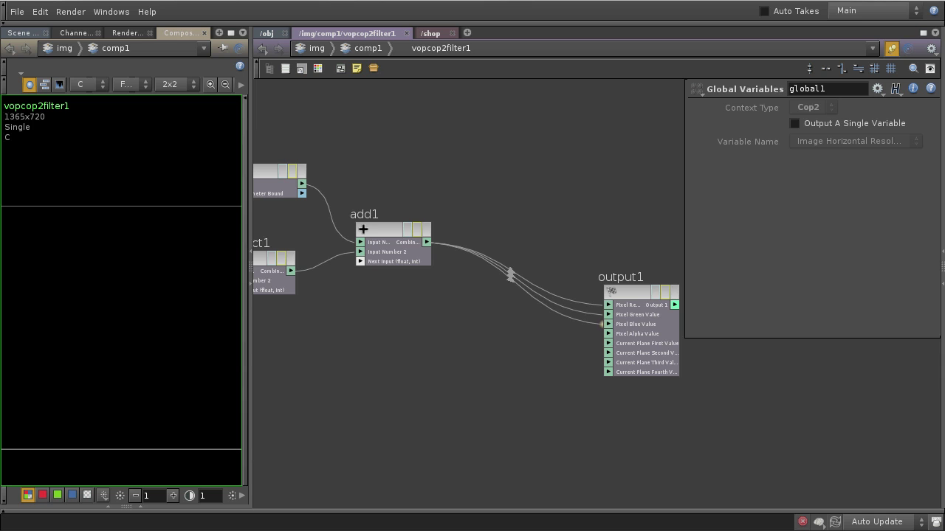
left_click(606, 315)
left_click_drag(566, 336, 558, 342)
middle_click_drag(443, 332, 549, 360)
key("Page_Down")
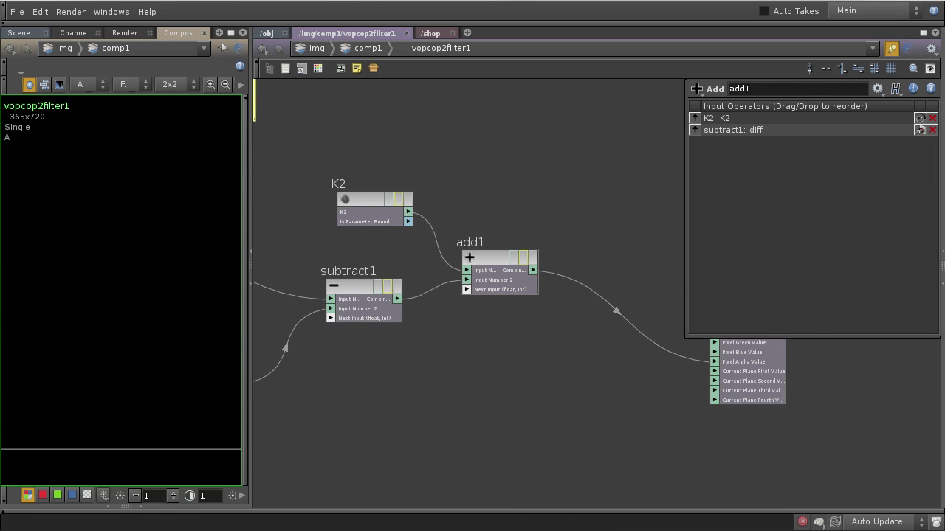
Step: Set the float default of the K2 and K1 parameters to 1 in the vopcop2filter1 network
middle_click_drag(355, 281, 559, 298)
left_click(572, 216)
middle_click_drag(349, 351, 425, 321)
type("1")
left_click_drag(806, 176, 787, 186)
key("Return")
left_click(299, 175)
left_click(376, 309)
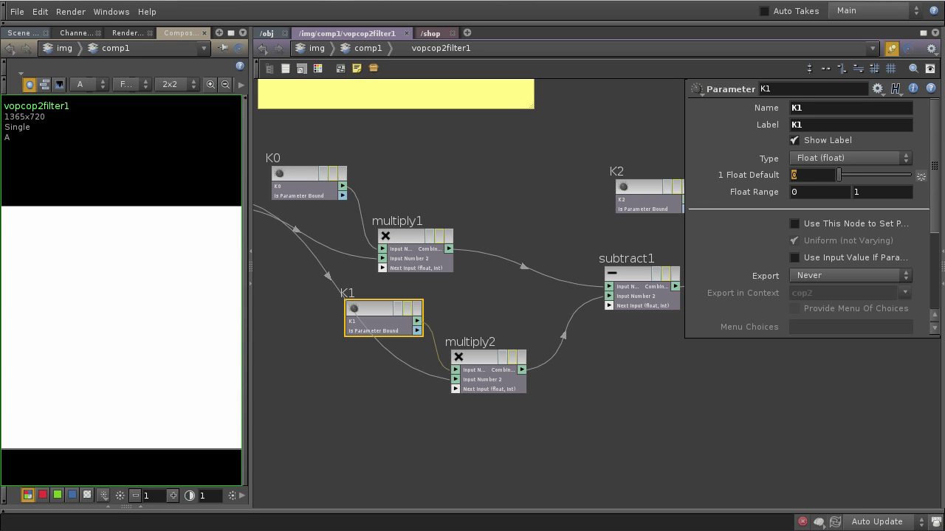
Step: Enlarge the composite view and examine the alpha matte around the man's hair and shoulder
left_click_drag(248, 251, 465, 251)
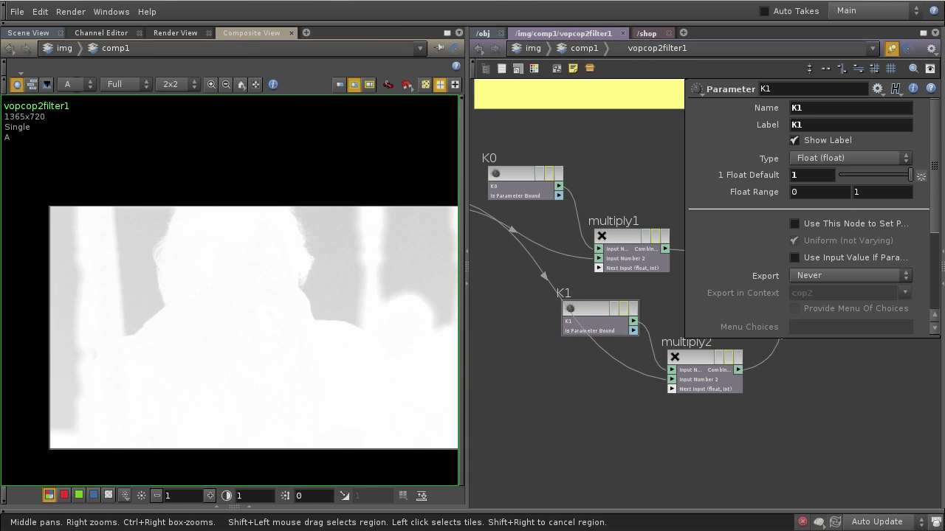
left_click(67, 84)
left_click(70, 110)
left_click(70, 84)
left_click(70, 112)
scroll(250, 258, "up", 3)
middle_click_drag(250, 257, 128, 254)
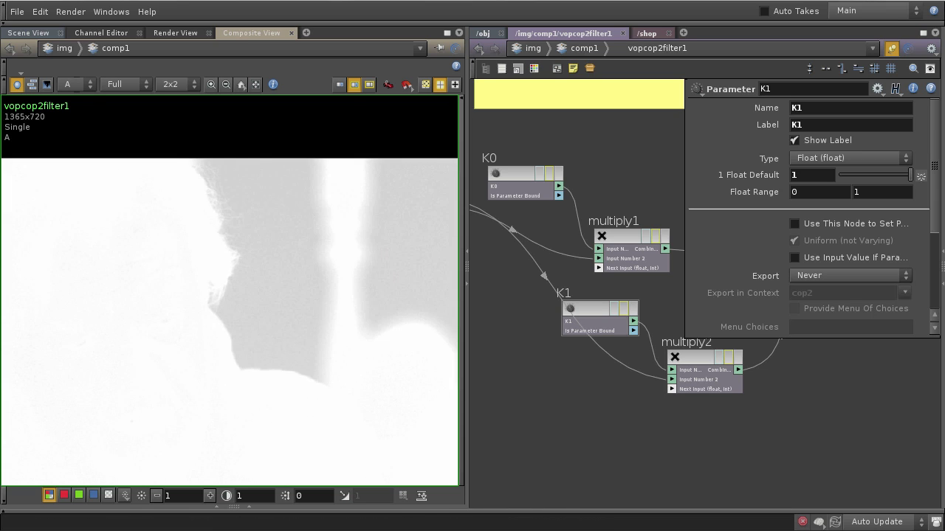
Step: Return to comp1 and set vopcop2filter1's K0 to 0.654, K1 to 0.992 and K2 to 0.831
key("u")
mouse_move(937, 223)
left_mouse_down()
mouse_move(928, 223)
mouse_move(936, 239)
left_mouse_up()
left_click_drag(937, 255, 924, 255)
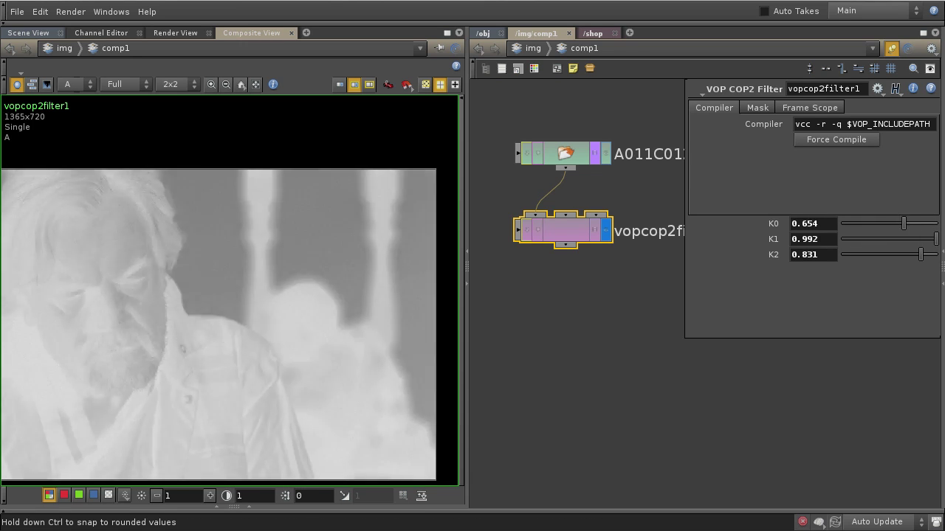
Step: Lower K1 of vopcop2filter1 and fine-tune K0 and K2 to refine the alpha matte
left_click_drag(904, 224, 905, 224)
left_click_drag(936, 239, 904, 239)
mouse_move(920, 255)
left_mouse_down()
mouse_move(866, 255)
mouse_move(916, 239)
left_mouse_up()
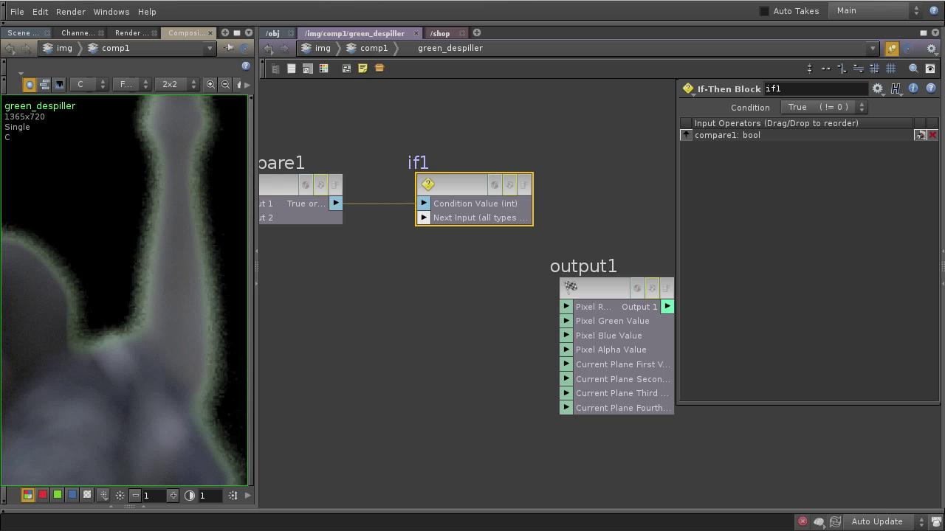
Step: Connect global1's Pixel Green Value and divconst1's output to if1 as additional inputs after the condition
middle_click_drag(325, 396, 721, 350)
scroll(544, 366, "down", 2)
left_click(323, 248)
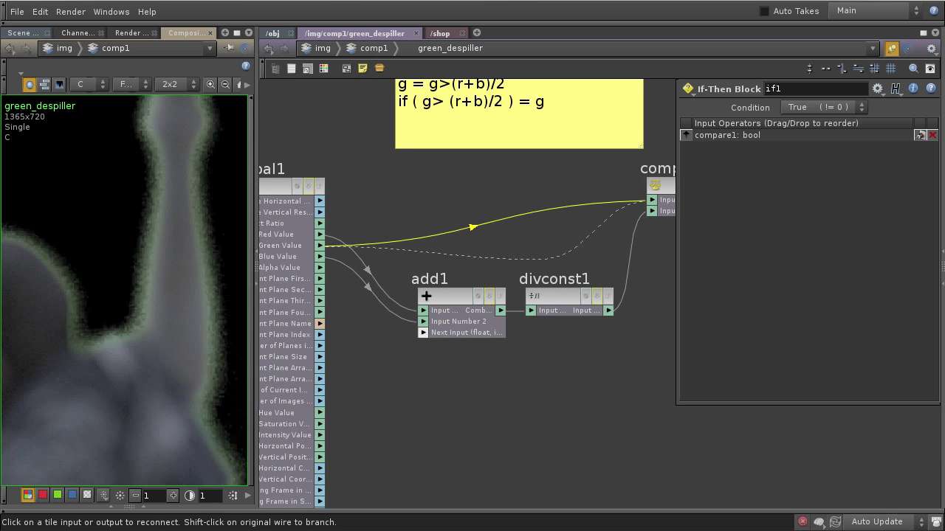
middle_click_drag(325, 249, 397, 268)
left_click(392, 268)
middle_click_drag(608, 279, 372, 291)
left_click(634, 246)
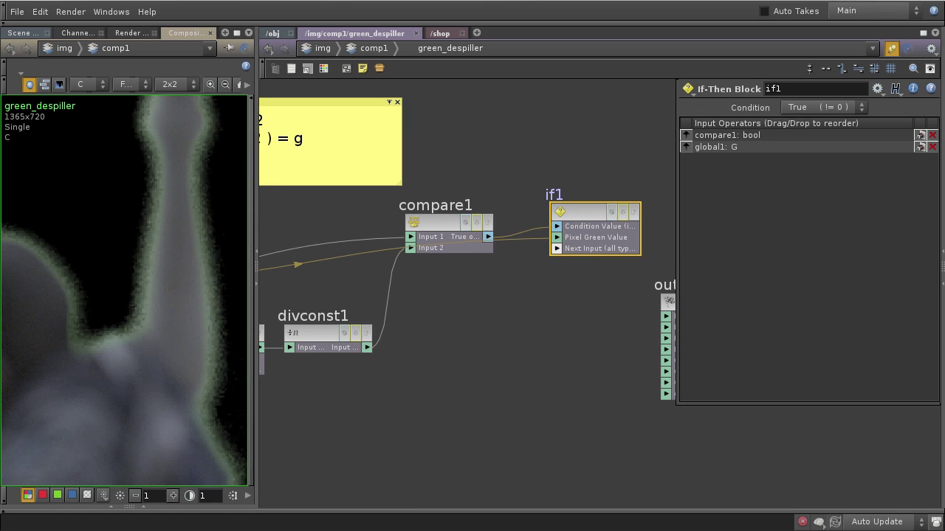
left_click(556, 249)
middle_click_drag(556, 249, 513, 222)
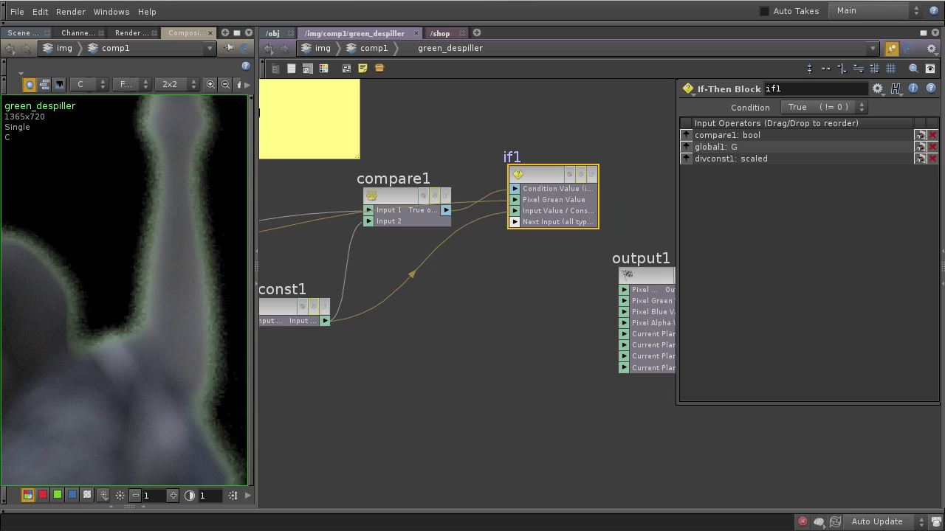
Step: Arrange if1 and output1 with wider spacing beside compare1 in the green_despiller network
left_click_drag(533, 198, 533, 283)
left_click_drag(639, 277, 662, 278)
middle_click_drag(661, 278, 589, 242)
left_click_drag(461, 246, 465, 160)
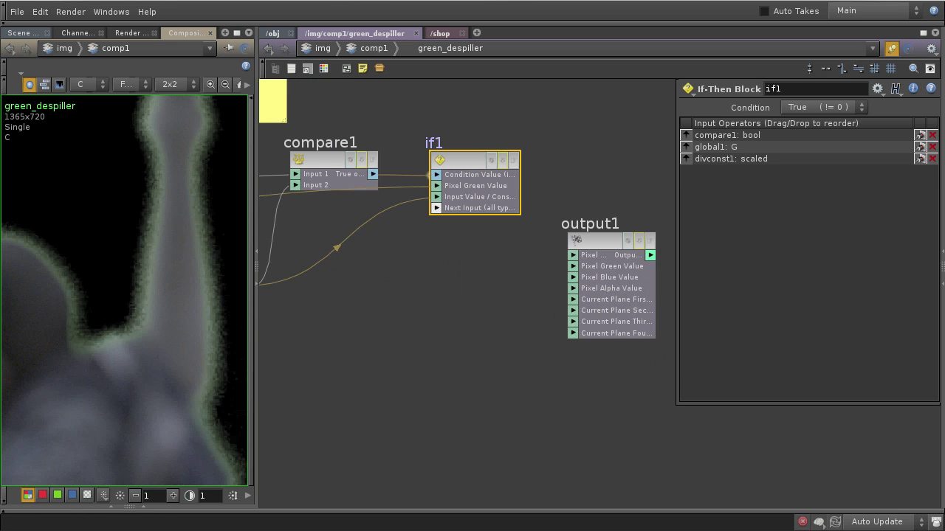
left_click_drag(619, 238, 633, 238)
middle_click_drag(634, 238, 529, 236)
left_click_drag(366, 158, 397, 157)
middle_click_drag(332, 185, 332, 230)
left_click_drag(641, 276, 641, 238)
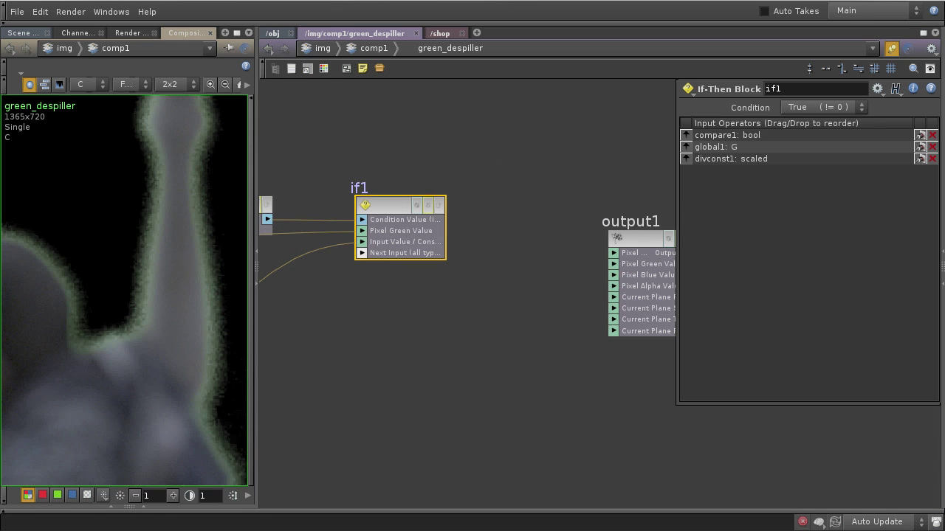
left_click_drag(399, 206, 416, 206)
Step: Inside if1, move suboutput1 closer and connect subinput1's Input Value / Constant to its Pixel Green Value input
double_click(415, 206)
middle_click_drag(416, 206, 494, 161)
left_click_drag(660, 223, 487, 230)
middle_click_drag(487, 230, 519, 207)
scroll(427, 266, "up", 4)
middle_click_drag(427, 266, 414, 304)
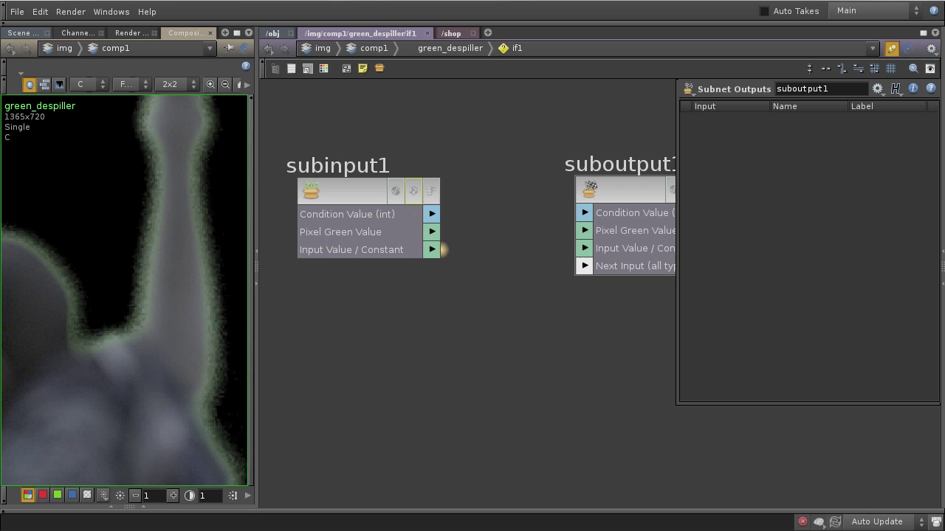
left_click(584, 248)
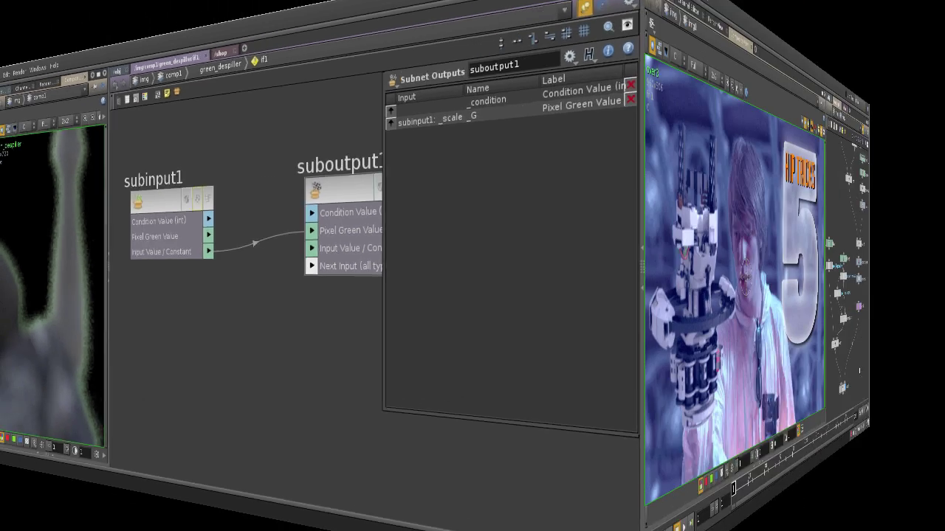